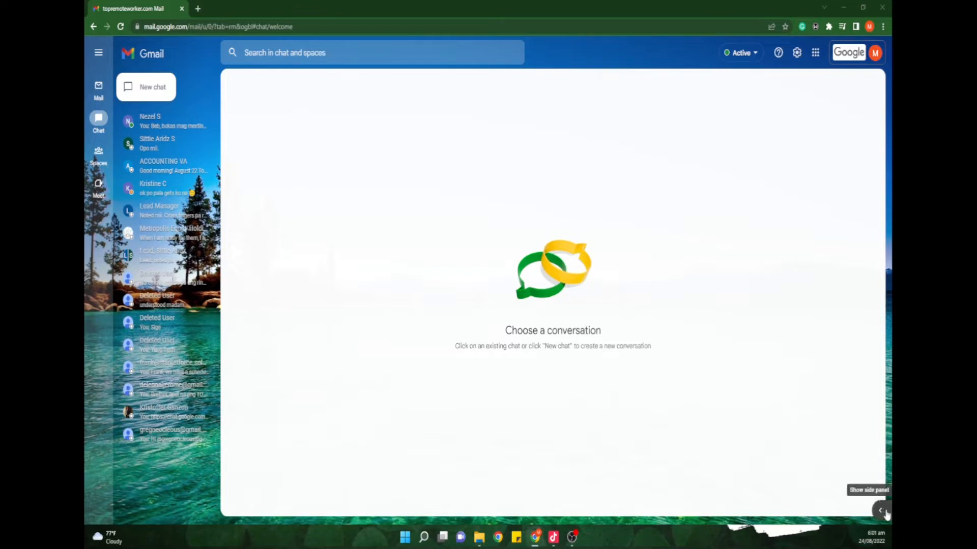
# - View today's schedule in the Calendar side panel of Gmail and switch to the full Google Calendar
pyautogui.click(884, 514)
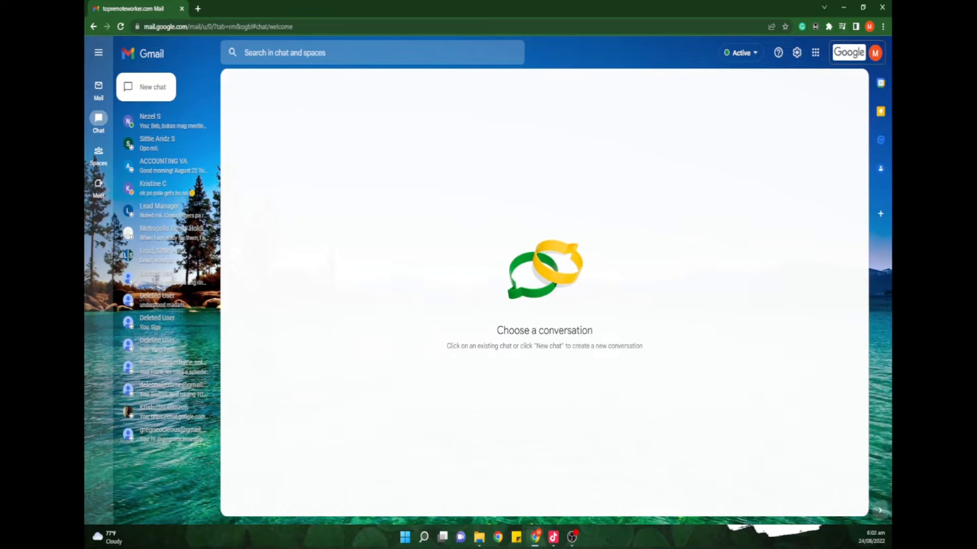
pyautogui.click(880, 86)
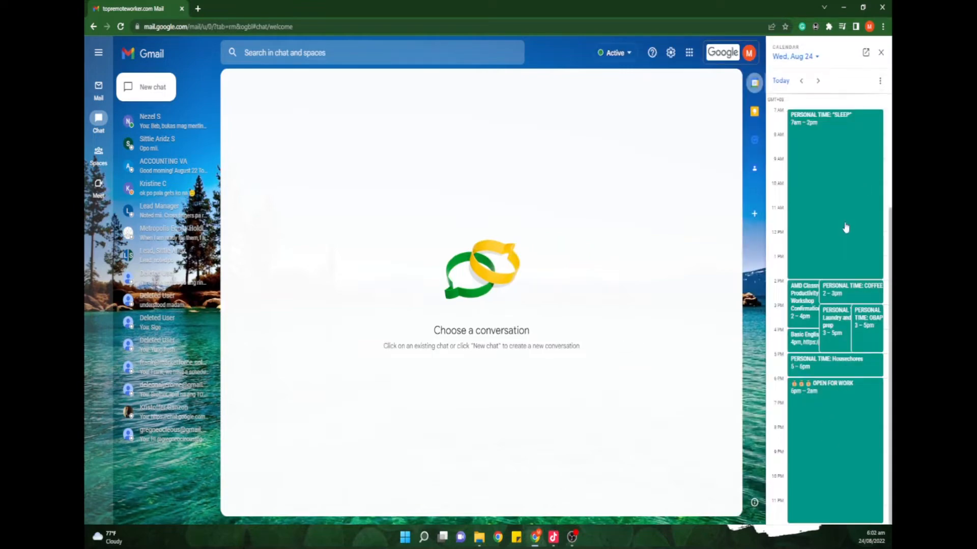
pyautogui.click(688, 54)
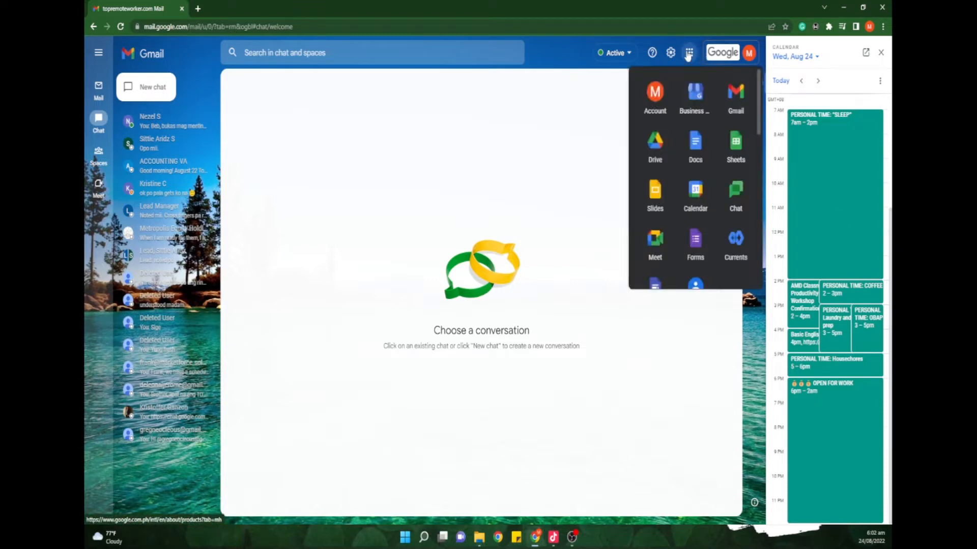
pyautogui.click(692, 200)
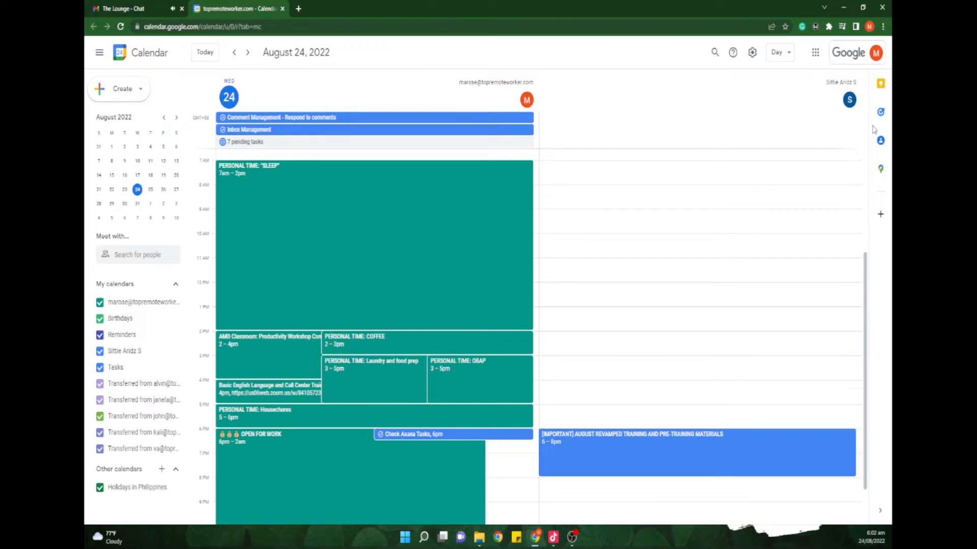
# - View the Tasks side panel briefly, close it, and hide the colleague's calendar from the day view
pyautogui.click(885, 114)
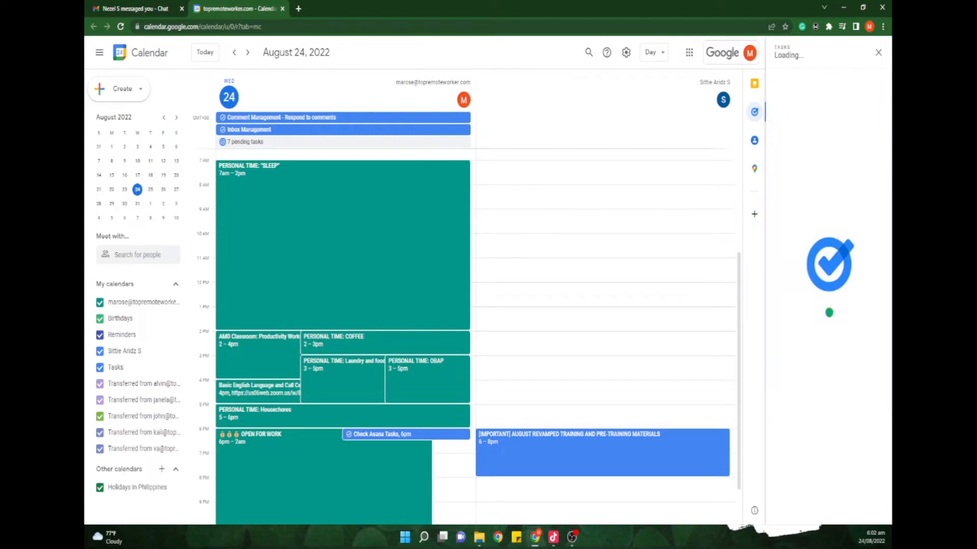
pyautogui.click(879, 54)
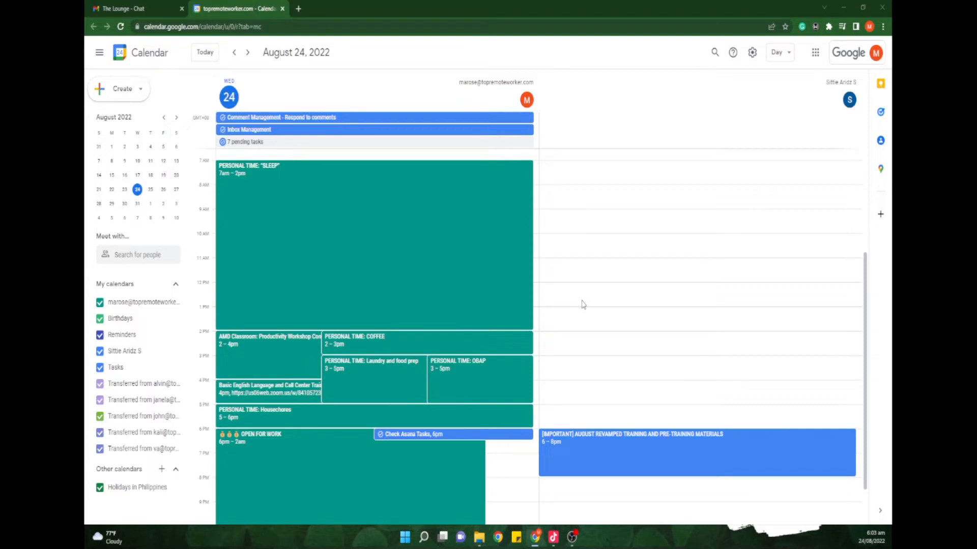
pyautogui.click(99, 351)
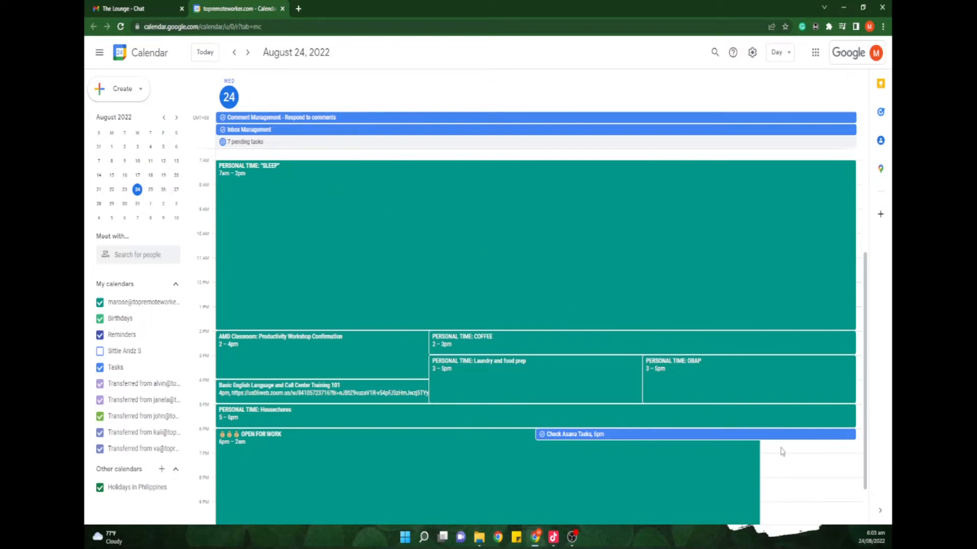
pyautogui.click(138, 97)
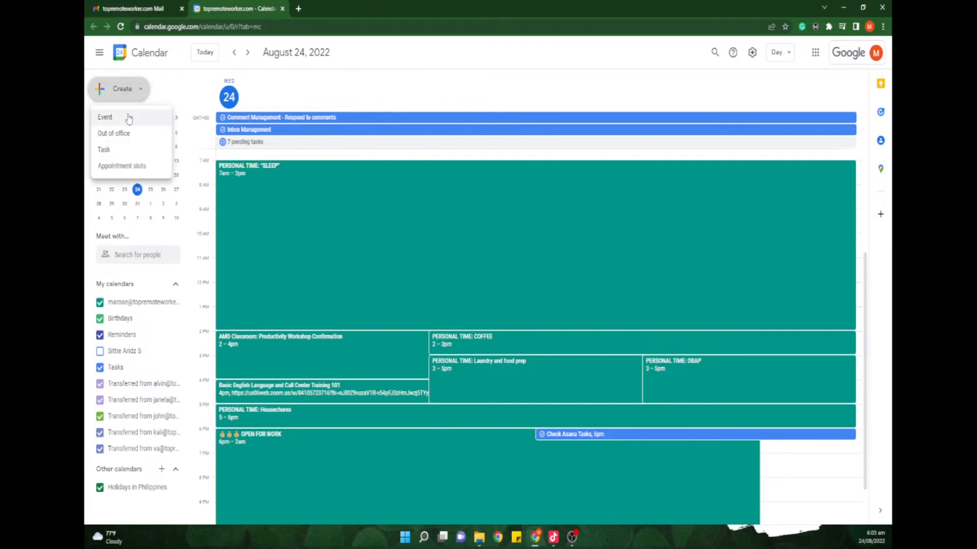
pyautogui.click(781, 451)
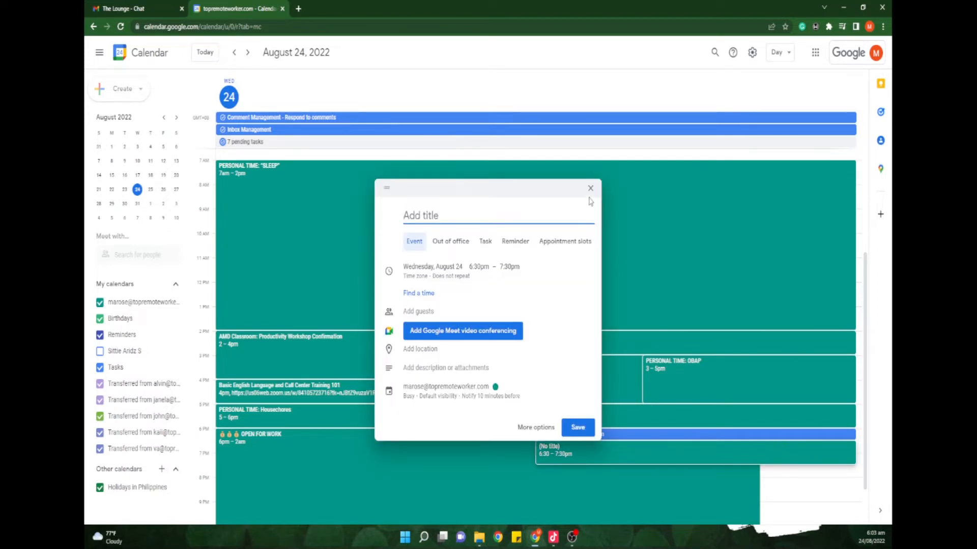
pyautogui.click(590, 188)
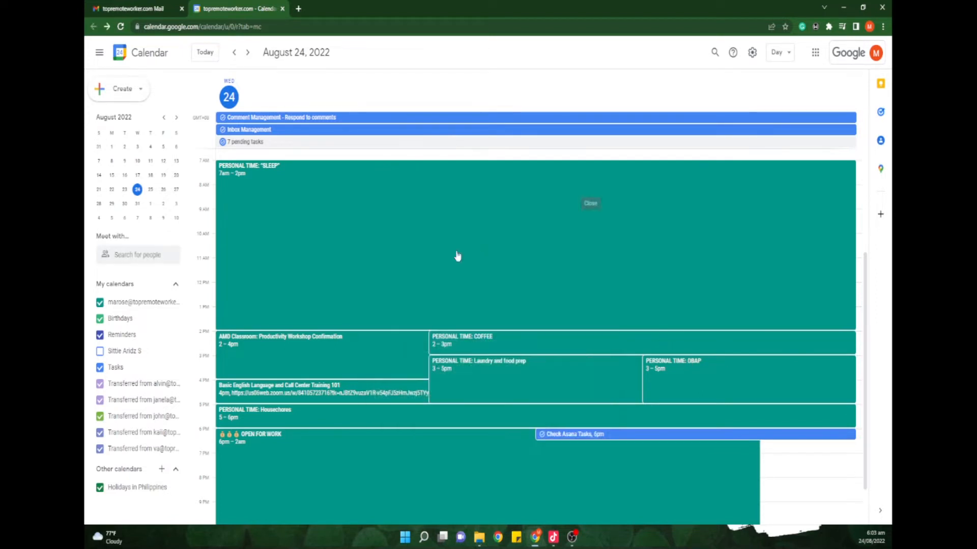
pyautogui.click(125, 90)
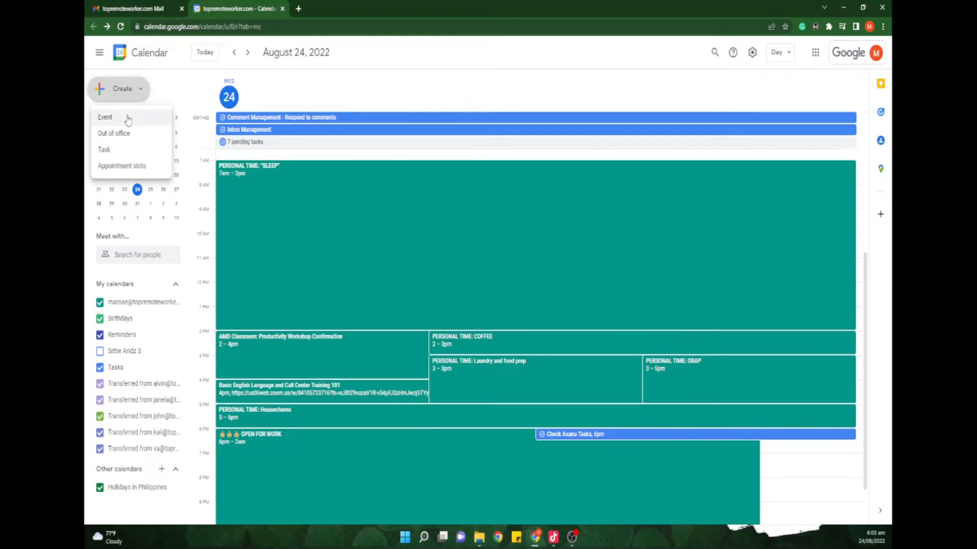
pyautogui.click(128, 119)
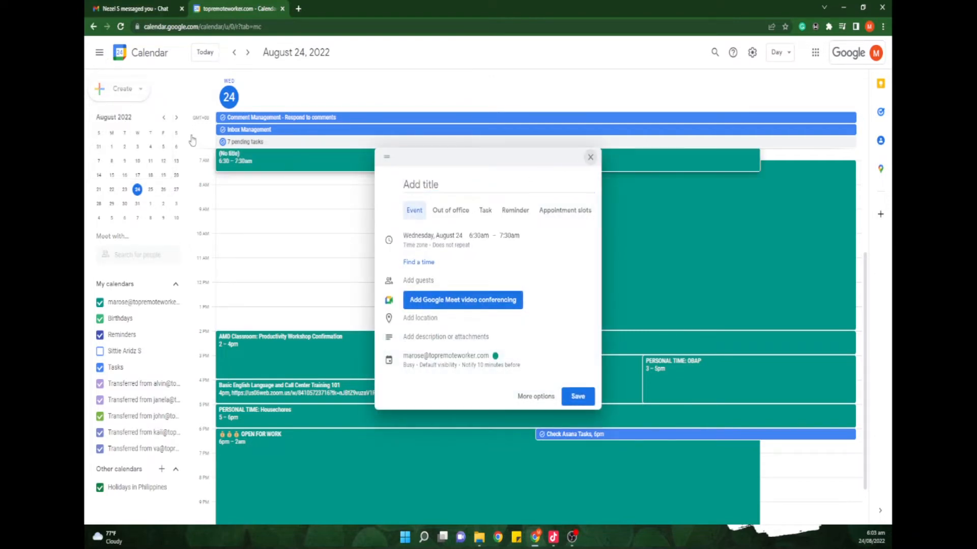
pyautogui.click(123, 94)
pyautogui.click(122, 93)
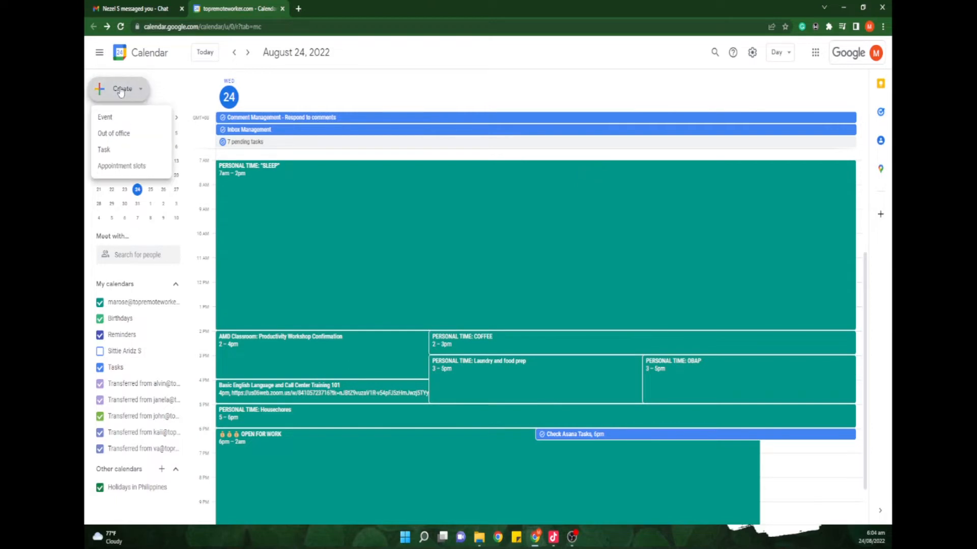
pyautogui.click(119, 167)
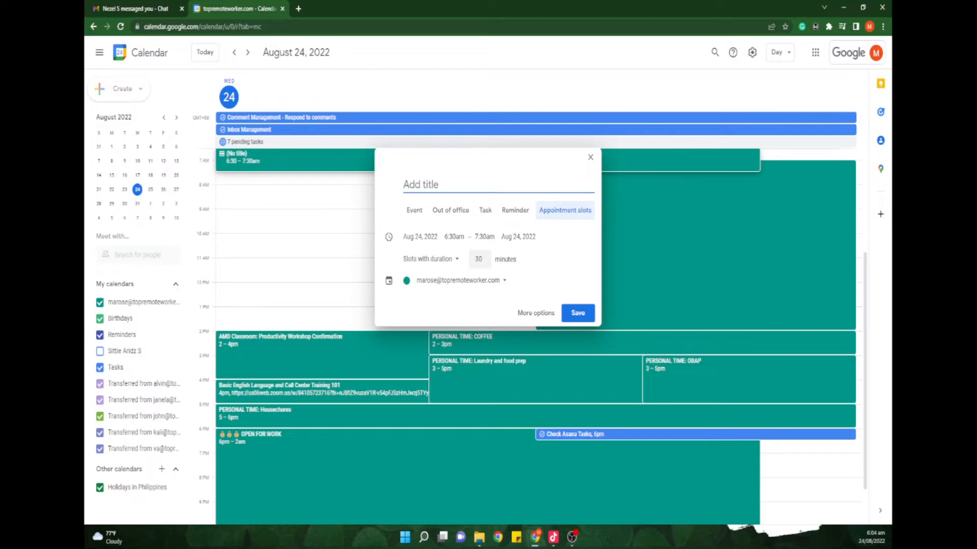
pyautogui.press('Escape')
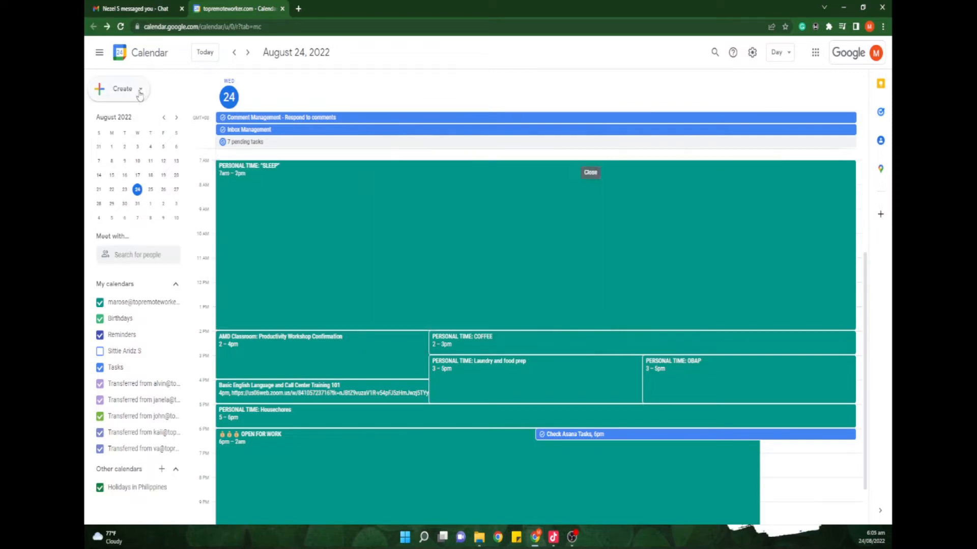
# - Draft an appointment slot titled "Sample" for Aug 24, 2022, checking the calendar choices and trying the Single slot option
pyautogui.click(136, 90)
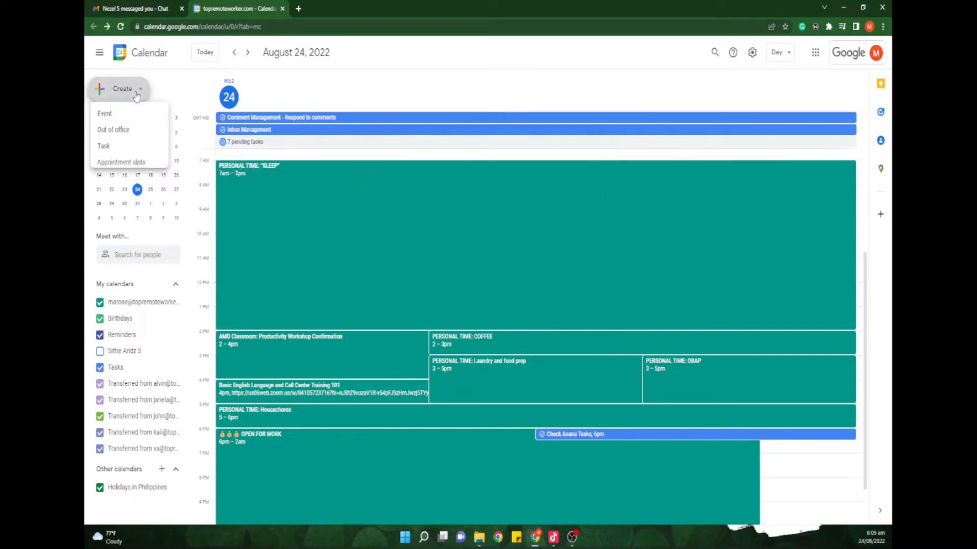
pyautogui.click(128, 168)
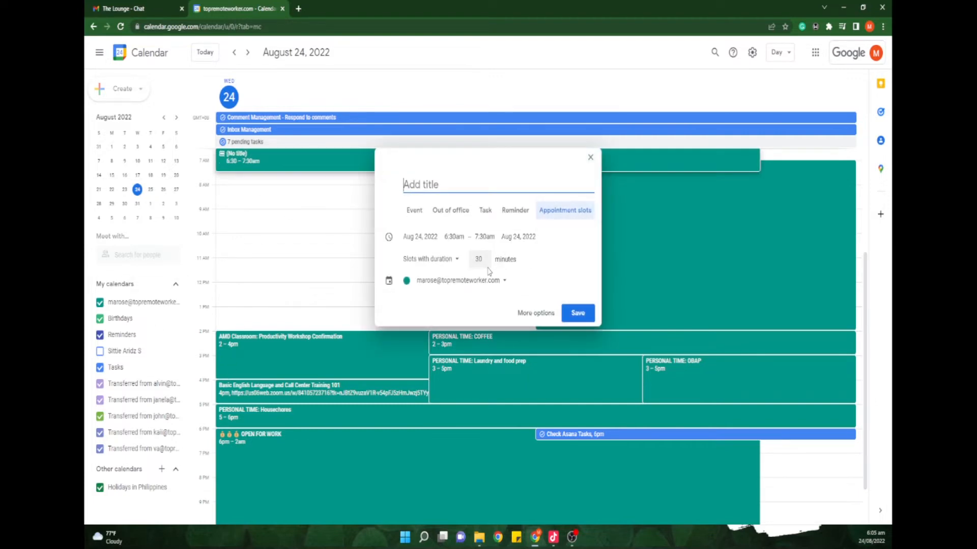
pyautogui.click(480, 283)
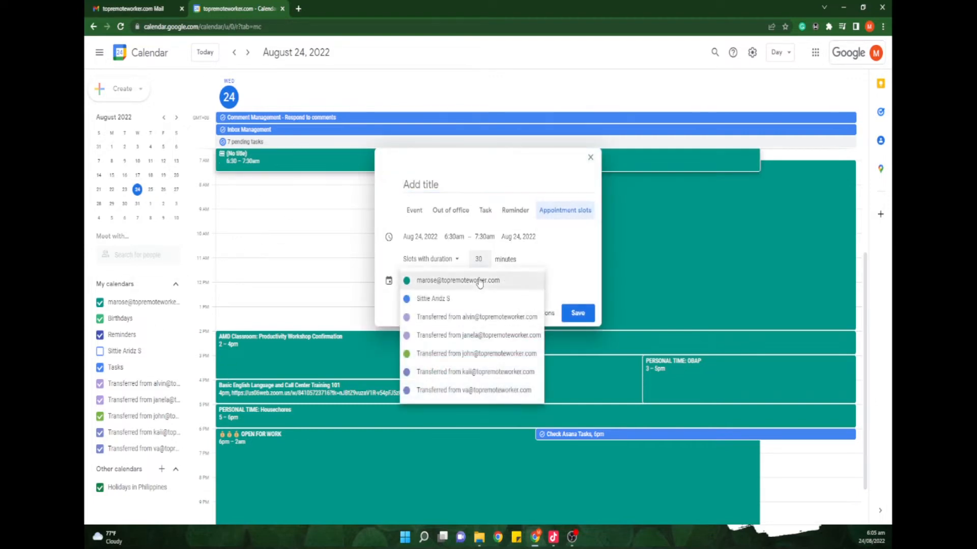
pyautogui.click(555, 278)
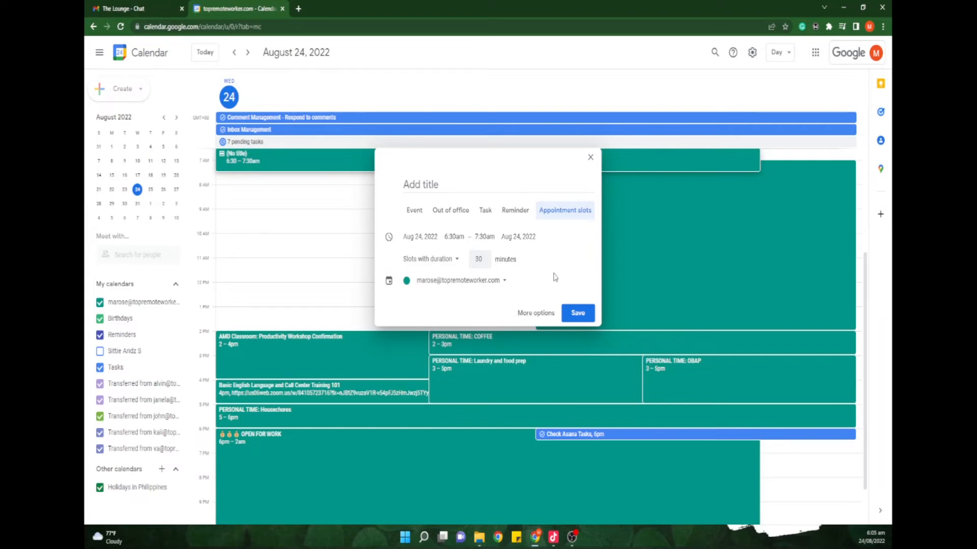
pyautogui.click(500, 186)
pyautogui.write('Sample')
pyautogui.click(446, 262)
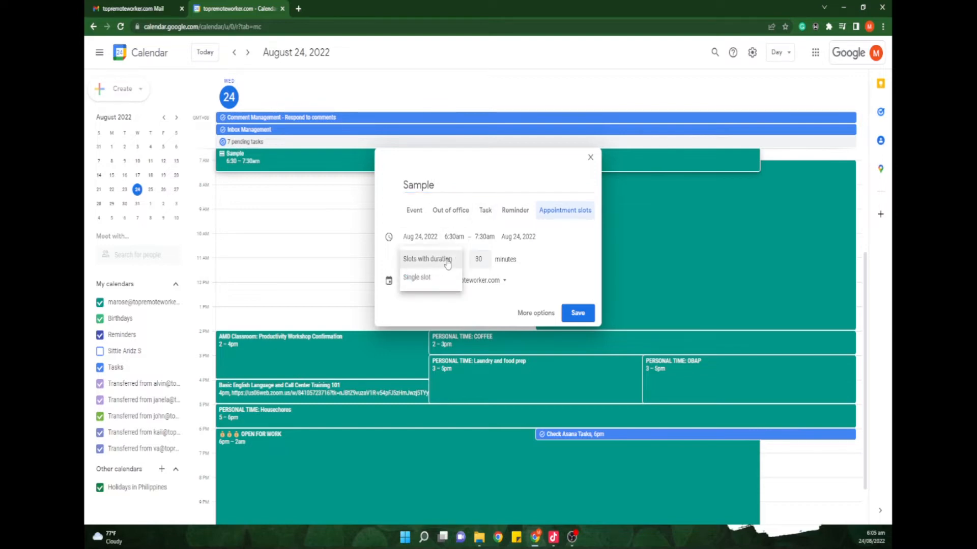
pyautogui.click(447, 277)
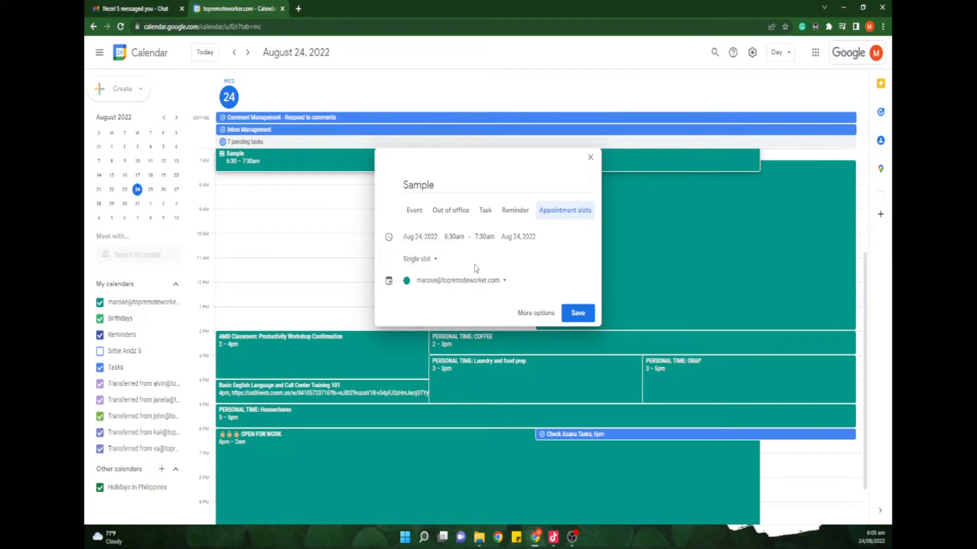
pyautogui.click(430, 262)
pyautogui.click(425, 238)
# - Open the full details of the Sample appointment, check the guest suggestions, and discard the draft
pyautogui.click(535, 313)
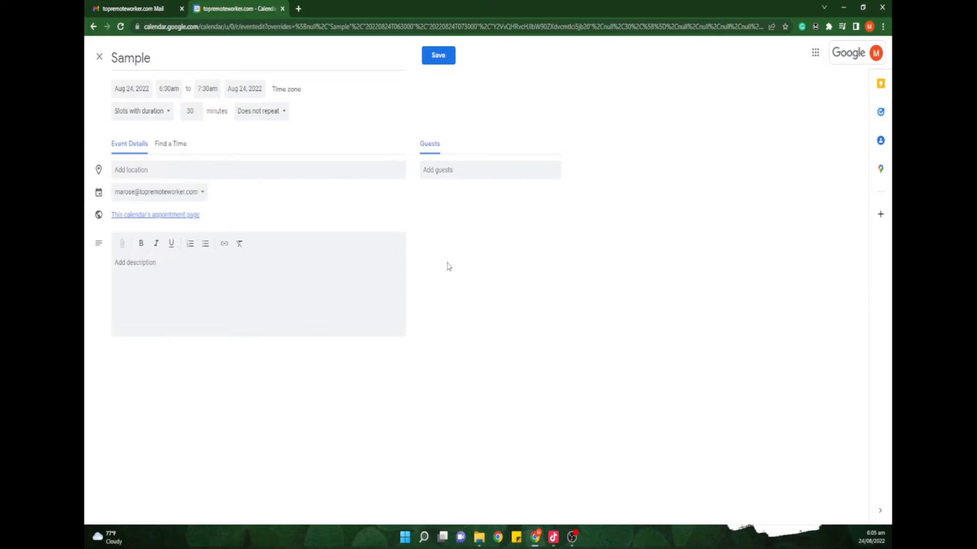
pyautogui.click(474, 170)
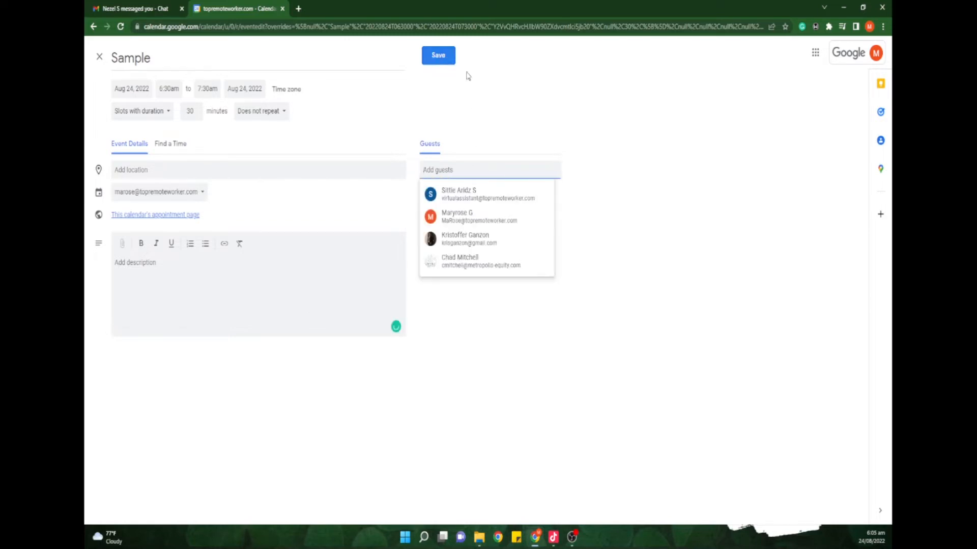
pyautogui.click(534, 101)
pyautogui.click(99, 56)
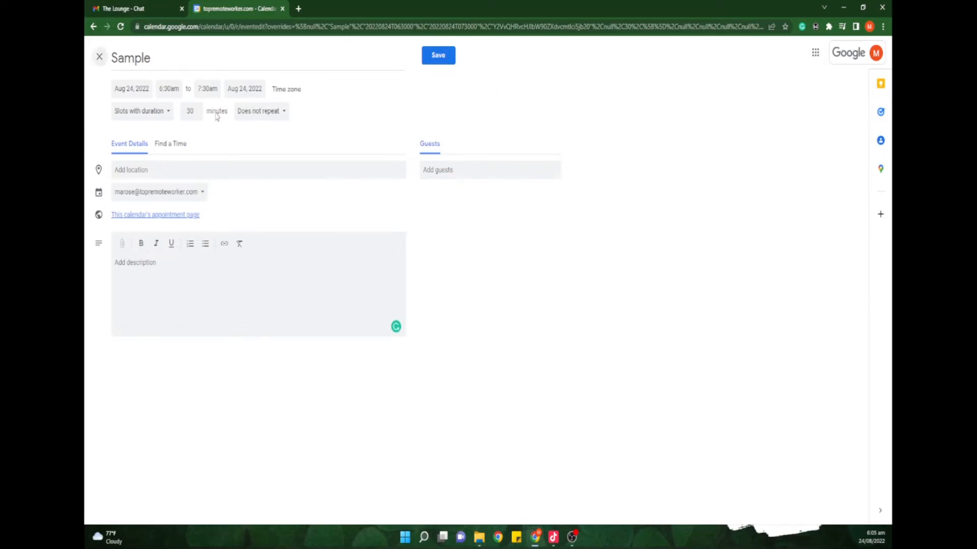
pyautogui.click(521, 298)
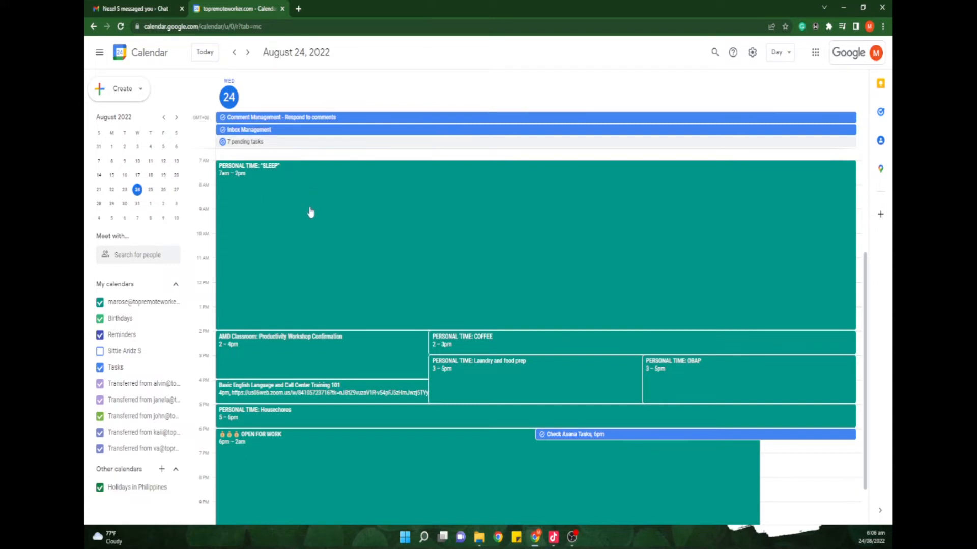
# - Start a new calendar event and title it as a meeting with the colleague
pyautogui.click(134, 99)
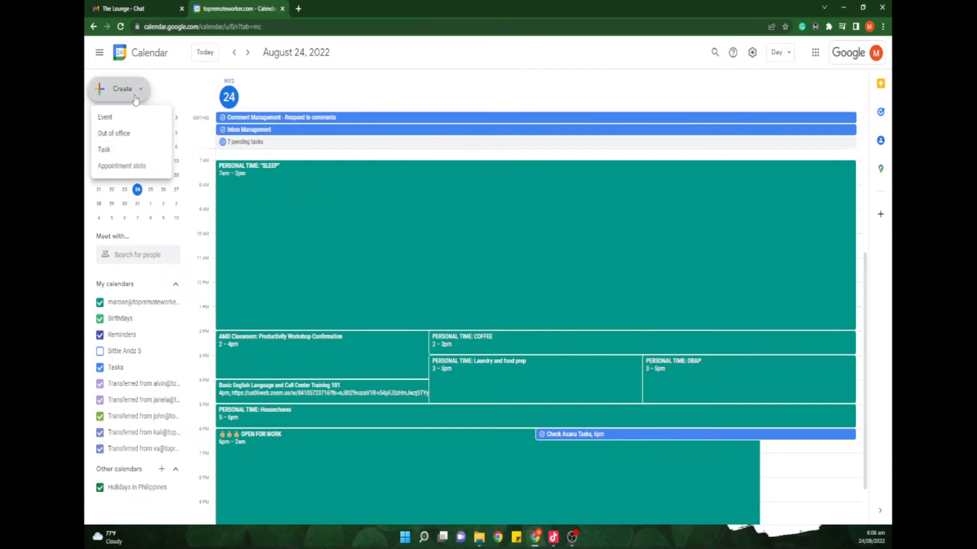
pyautogui.click(129, 117)
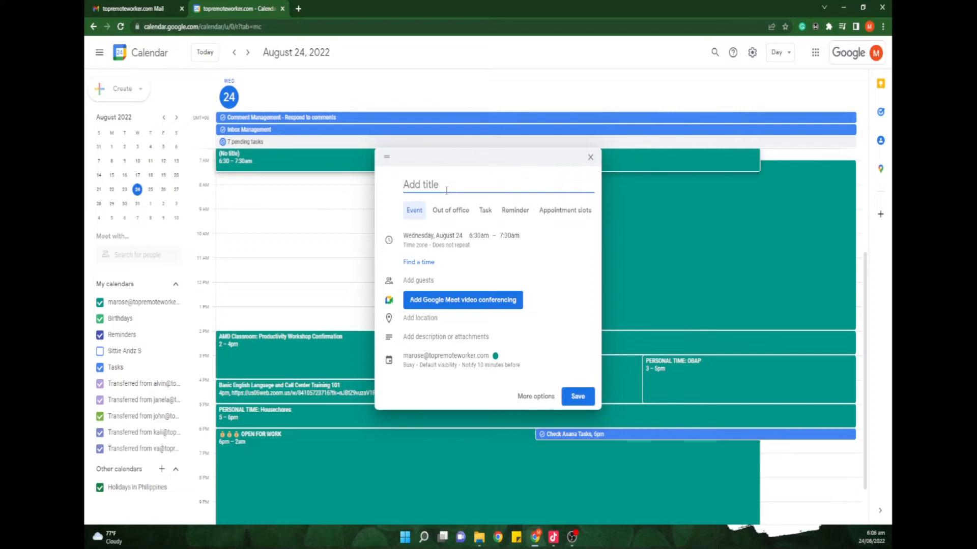
pyautogui.write('Meeting with Nez')
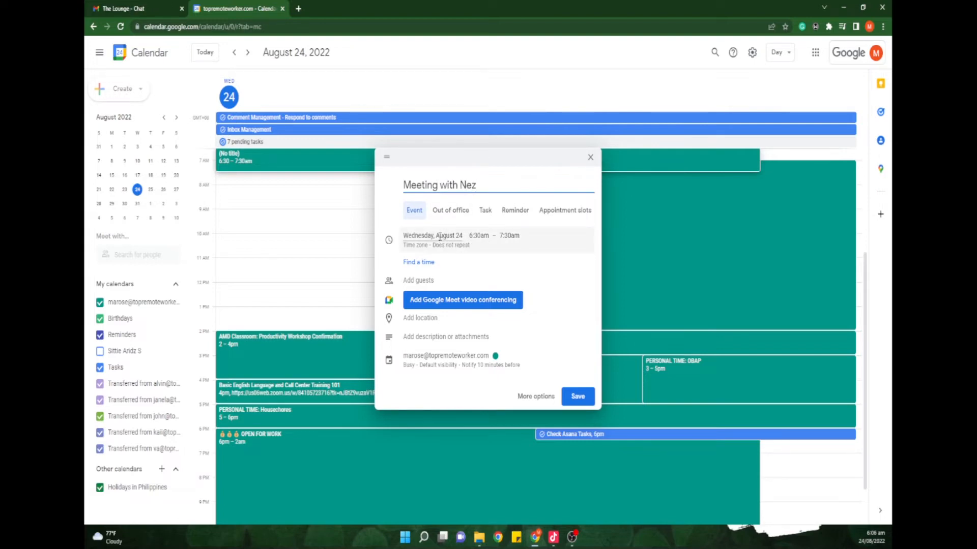
# - Keep the meeting on Wednesday, August 24 and set its start time to 10:45pm
pyautogui.click(440, 237)
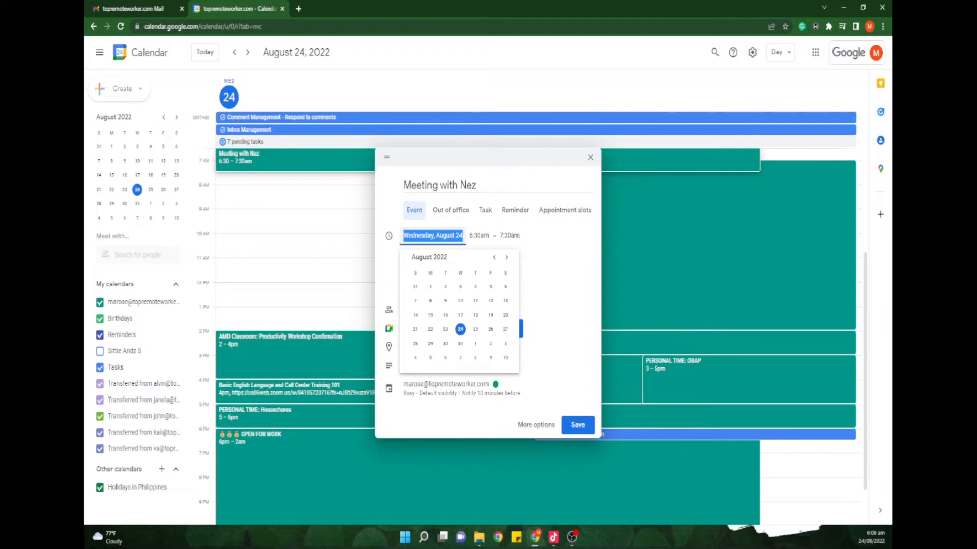
pyautogui.click(479, 236)
pyautogui.scroll(-8, 494, 325)
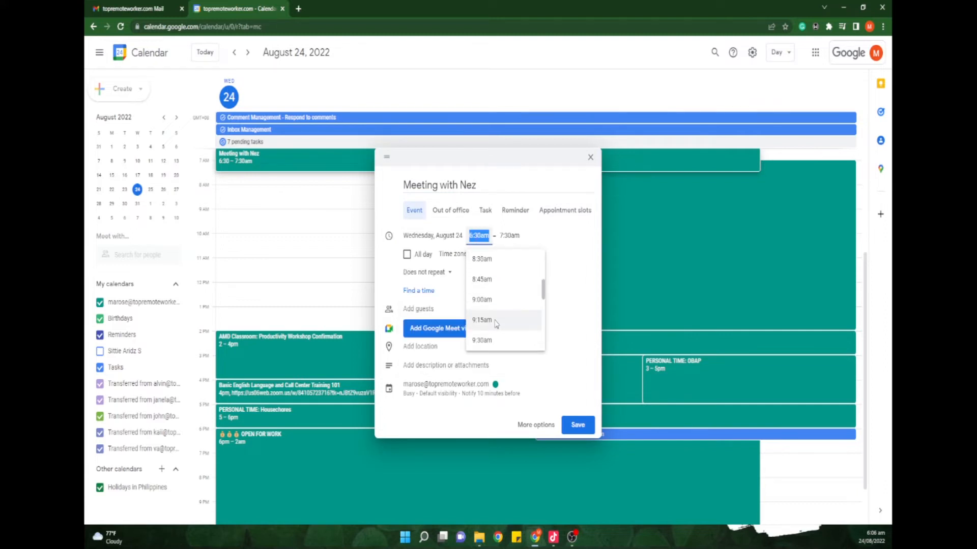
pyautogui.scroll(1, 496, 315)
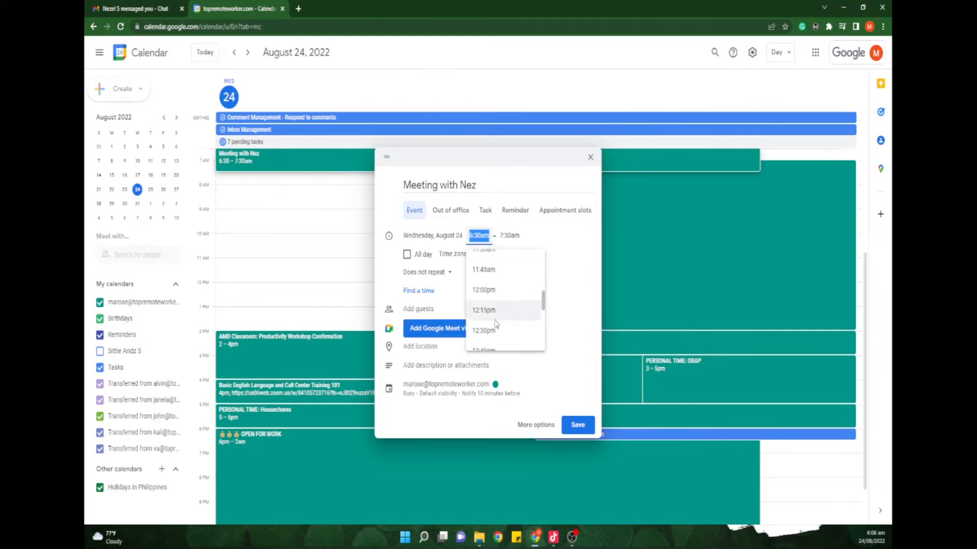
pyautogui.scroll(-15, 498, 294)
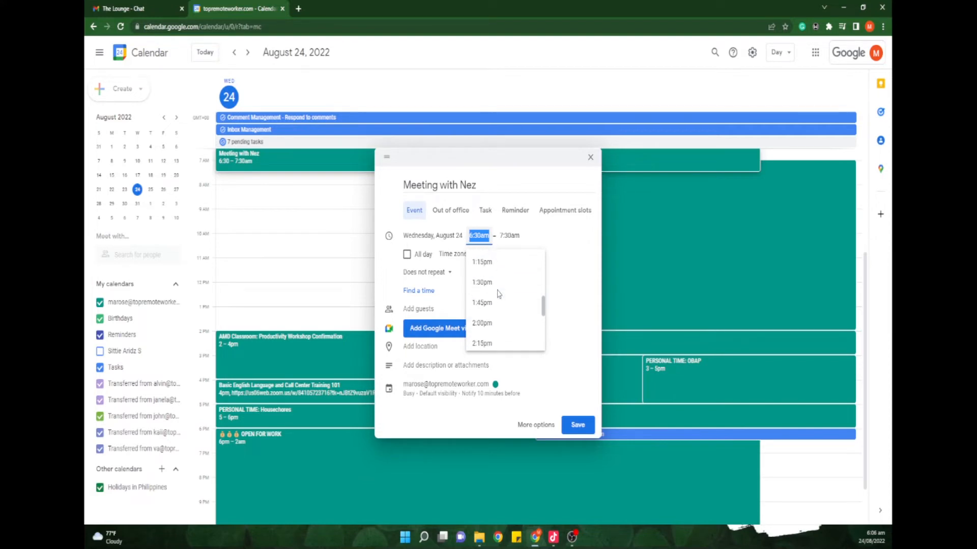
pyautogui.scroll(-4, 498, 297)
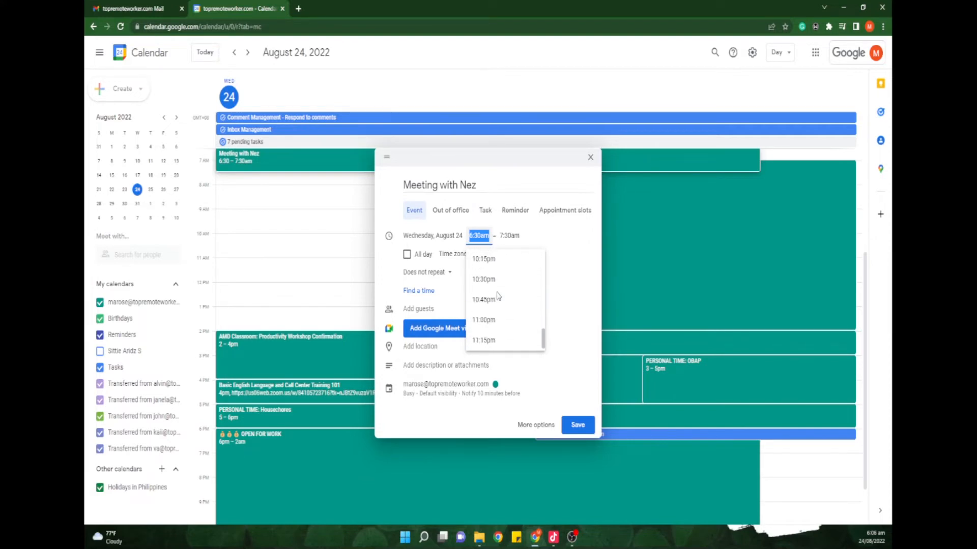
pyautogui.click(493, 310)
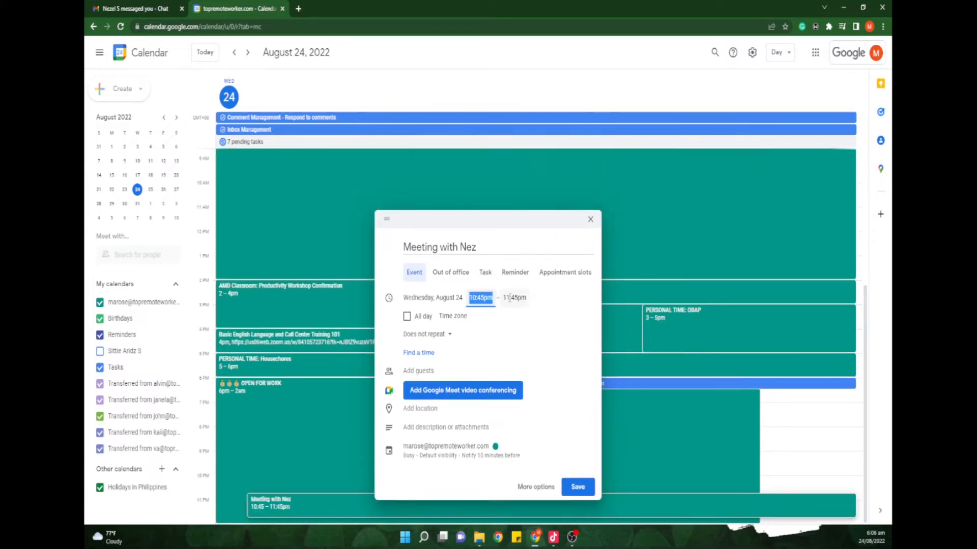
# - Check the available time zones and set the meeting's time zone to (GMT+08:00) Philippine Standard Time
pyautogui.click(453, 316)
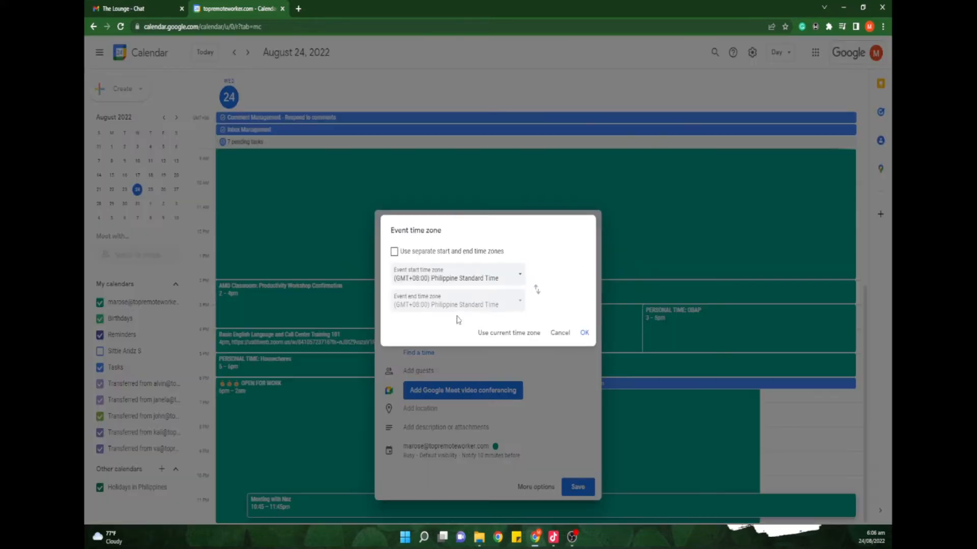
pyautogui.click(585, 333)
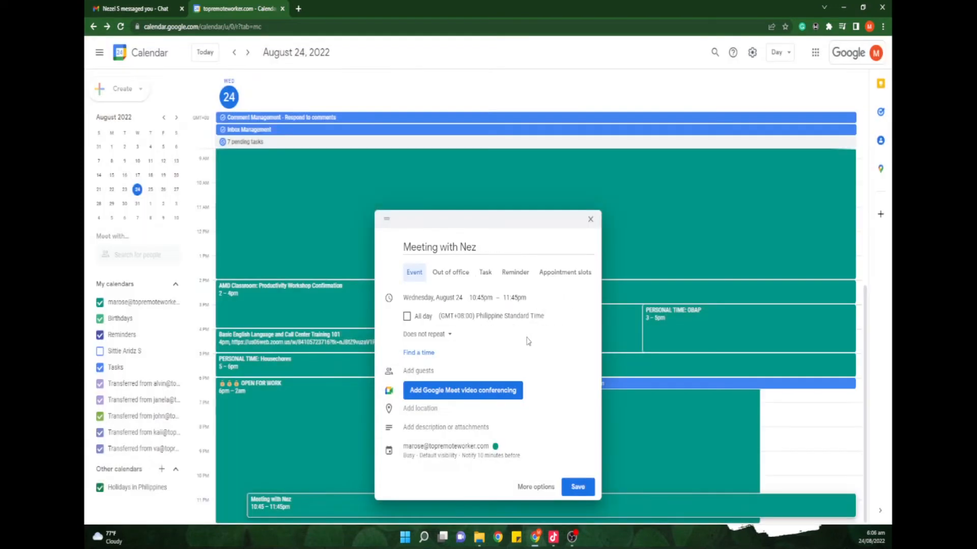
pyautogui.click(507, 316)
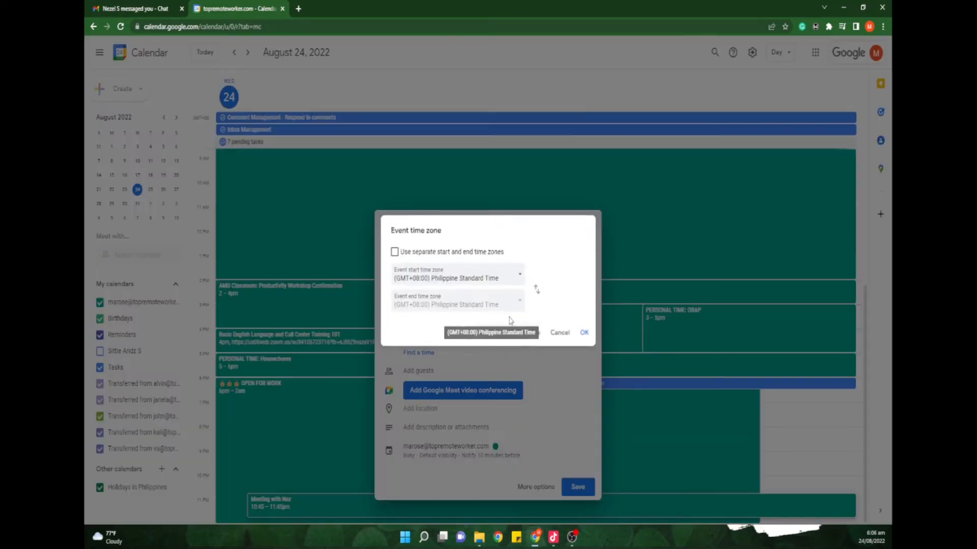
pyautogui.click(473, 277)
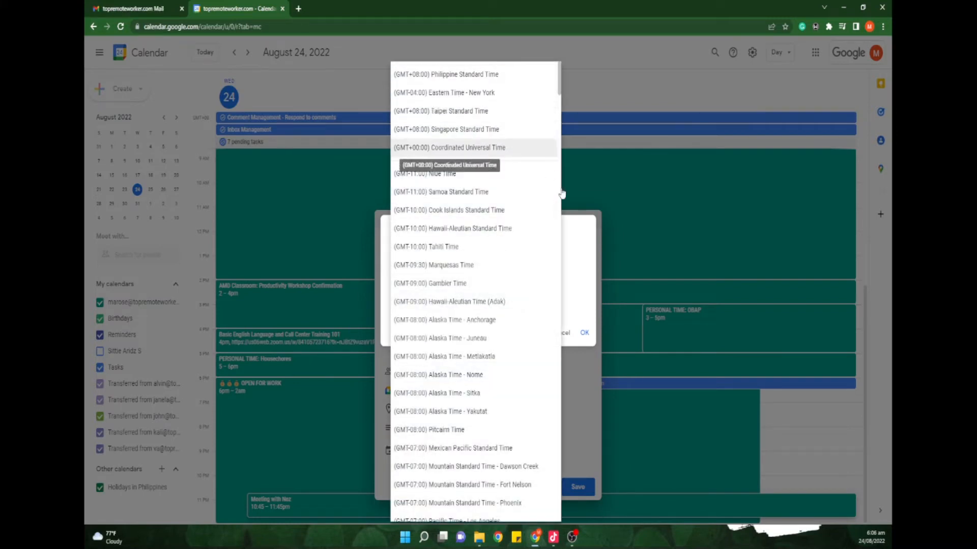
pyautogui.click(581, 298)
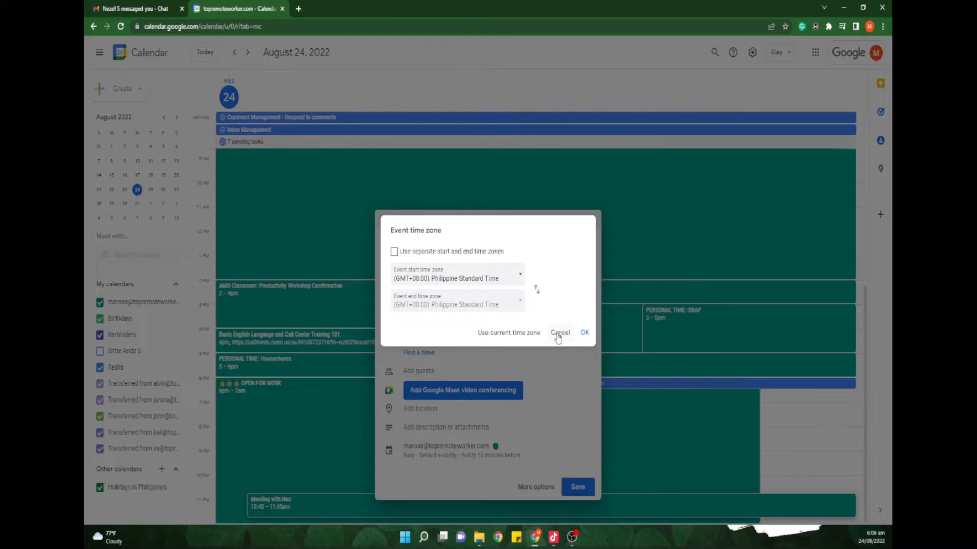
pyautogui.click(507, 333)
pyautogui.click(584, 332)
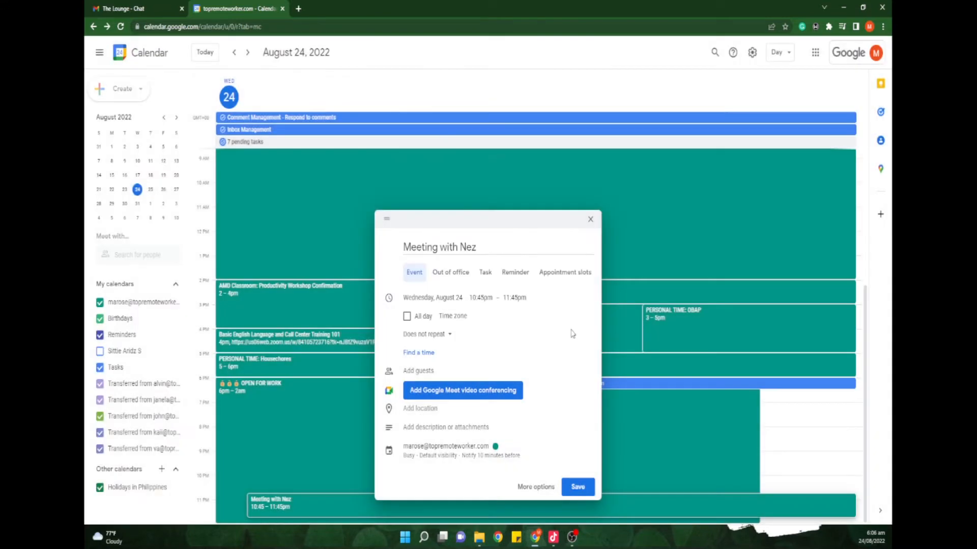
pyautogui.click(452, 316)
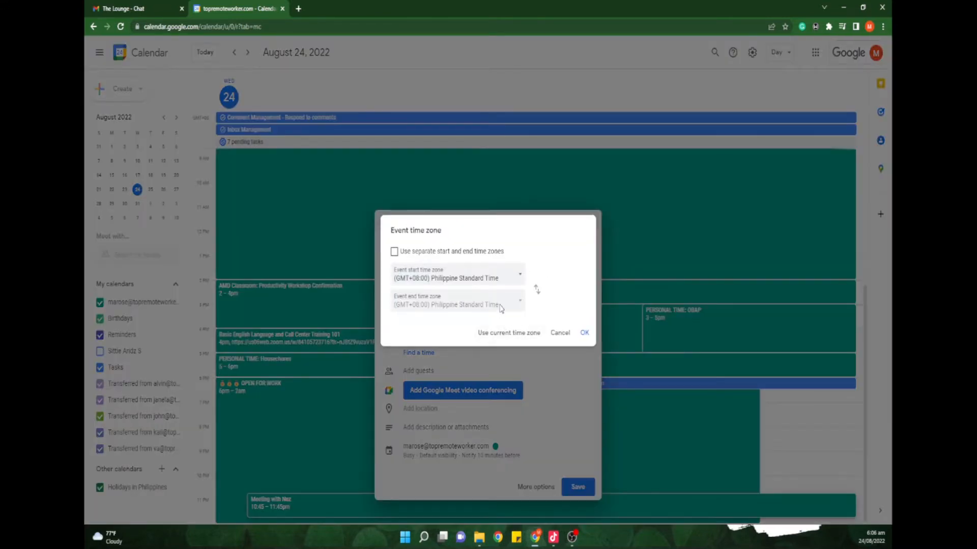
pyautogui.click(584, 333)
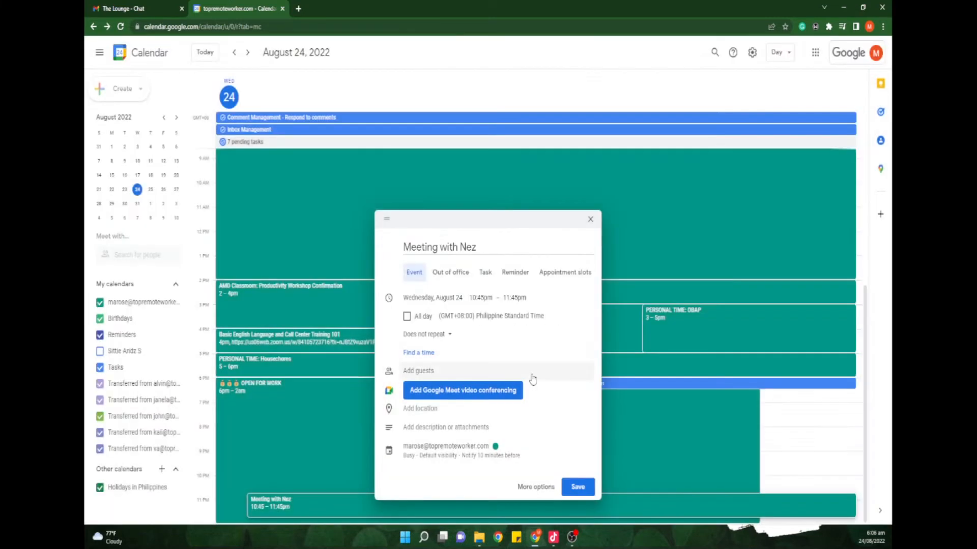
# - Try the Weekly on Wednesday recurrence for the meeting and return it to Does not repeat
pyautogui.click(432, 337)
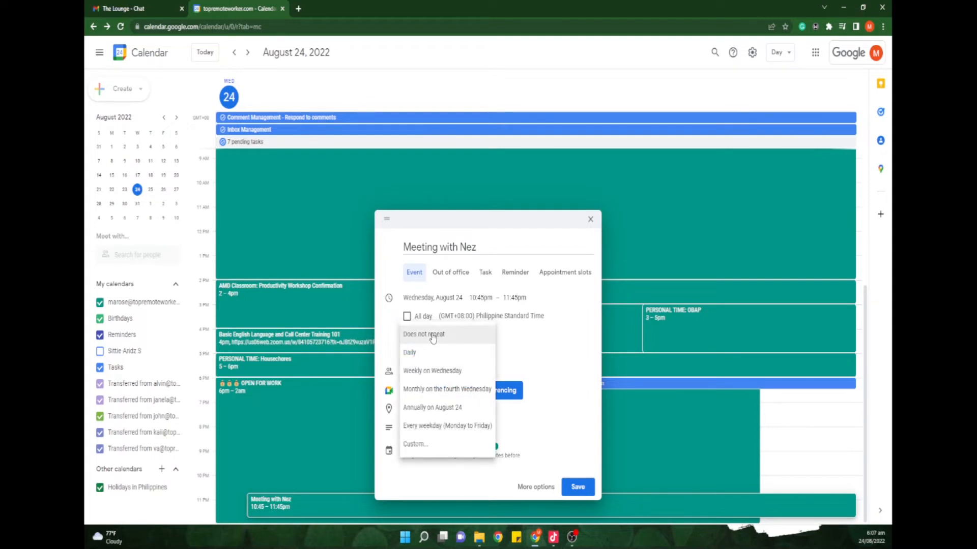
pyautogui.click(433, 371)
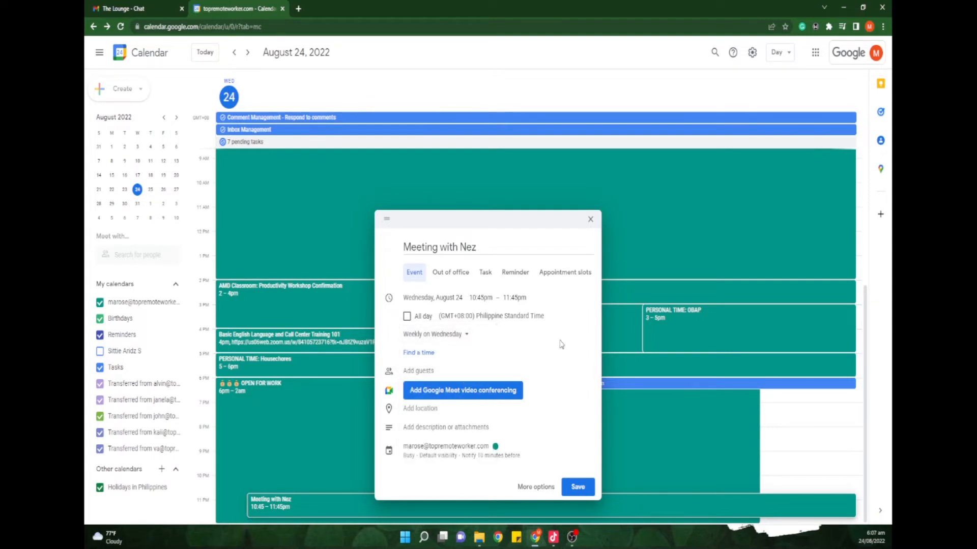
pyautogui.click(449, 339)
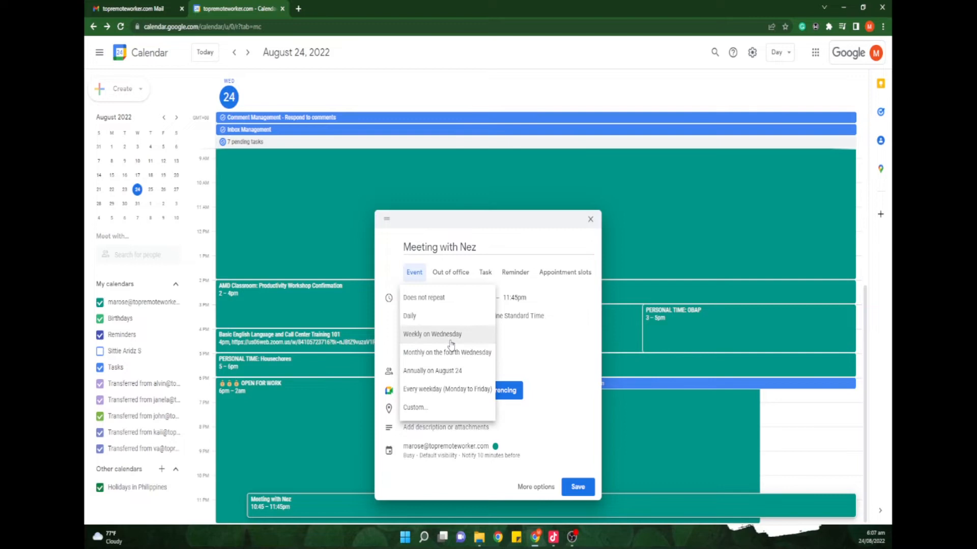
pyautogui.click(435, 304)
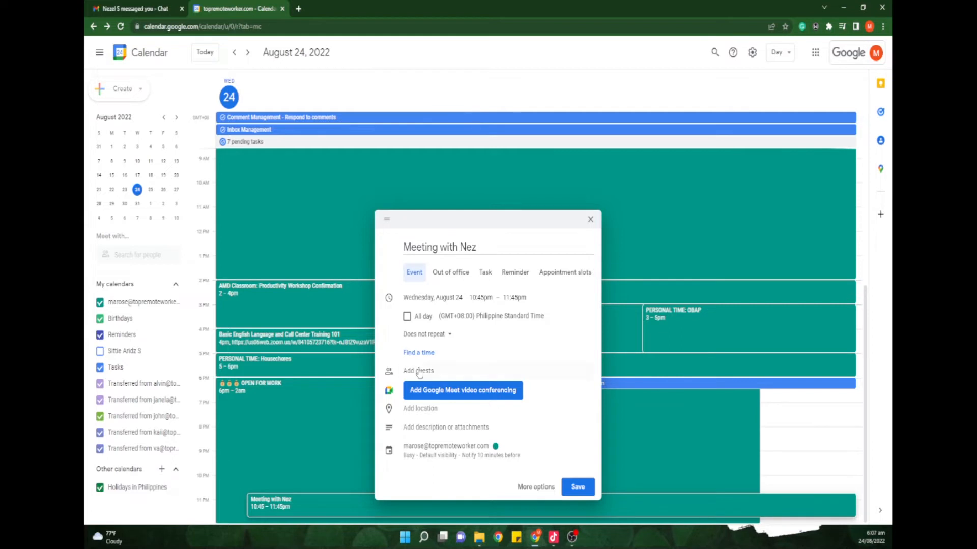
# - Add the colleague's company account as a guest of the meeting
pyautogui.click(493, 365)
pyautogui.write('nez')
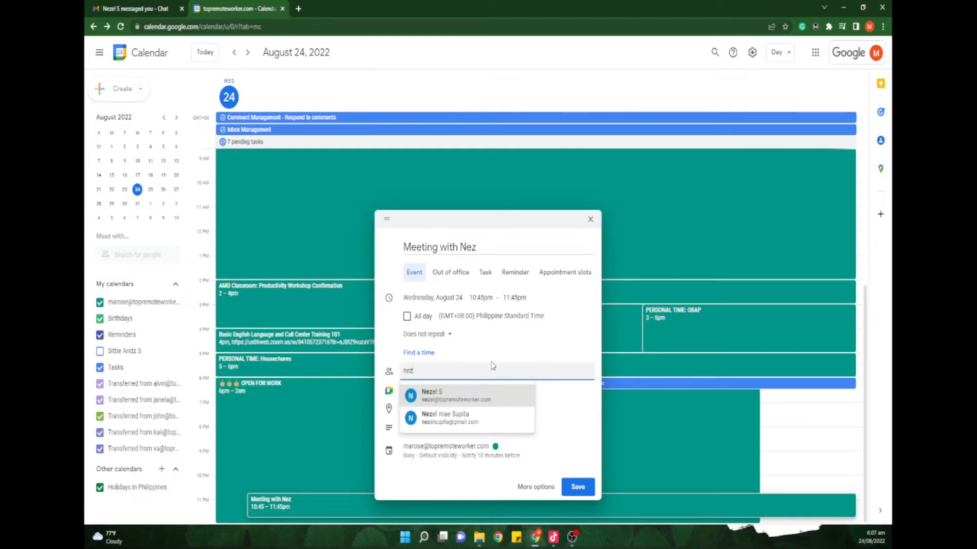
pyautogui.click(480, 398)
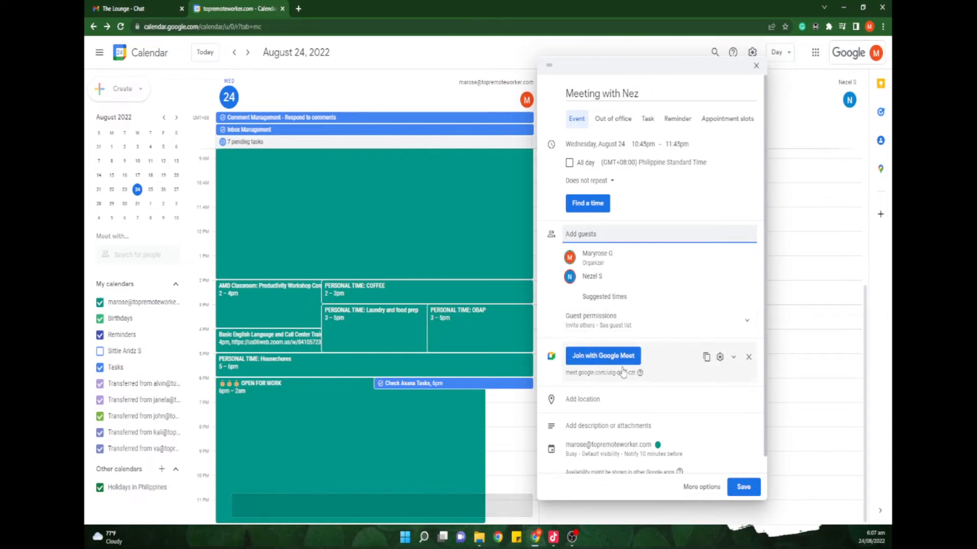
# - Open the meeting's full details and enter the description "Meeting regarding Desktime"
pyautogui.scroll(-1, 621, 371)
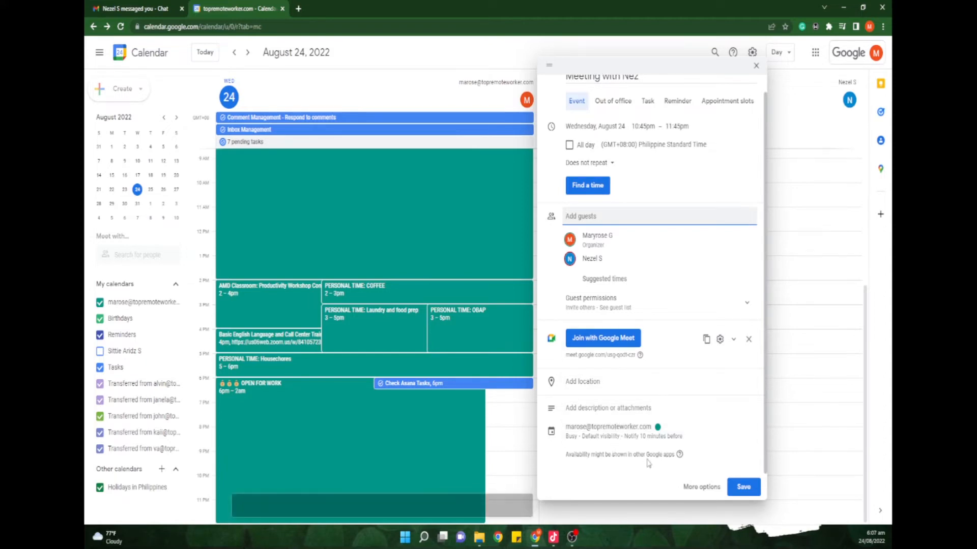
pyautogui.click(697, 488)
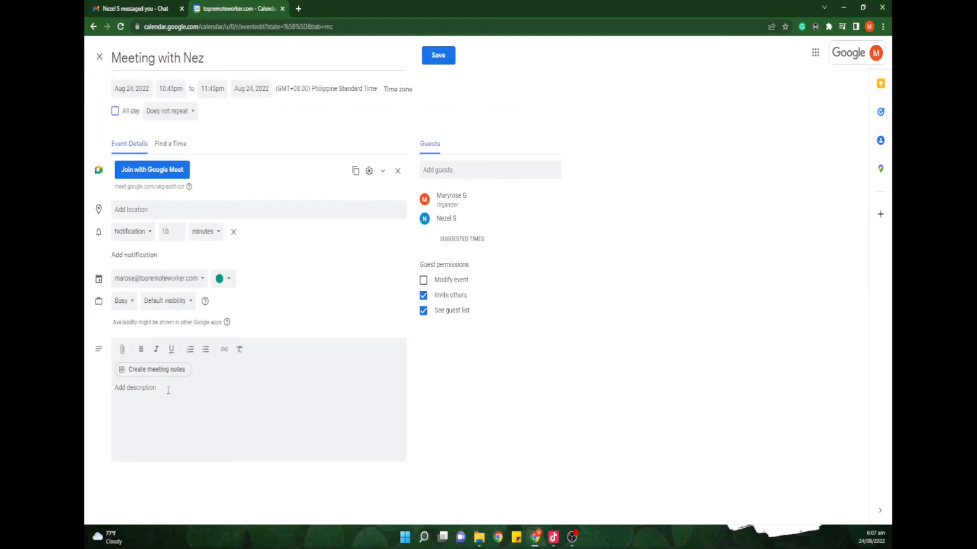
pyautogui.click(187, 391)
pyautogui.write('Meeting regarding Desktime')
# - Add a second colleague to the meeting's guests, choosing their Gmail account from the suggestions
pyautogui.click(474, 170)
pyautogui.write('sit')
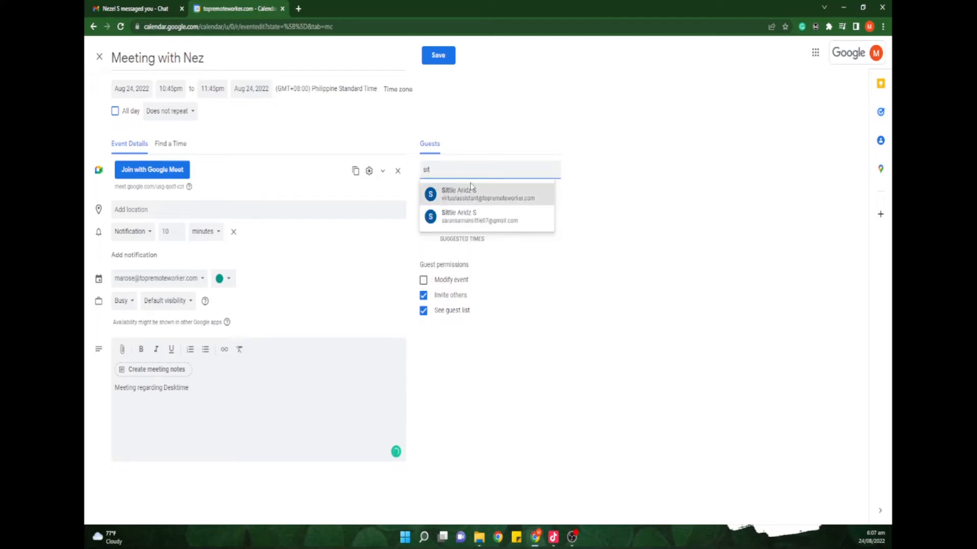
pyautogui.click(515, 224)
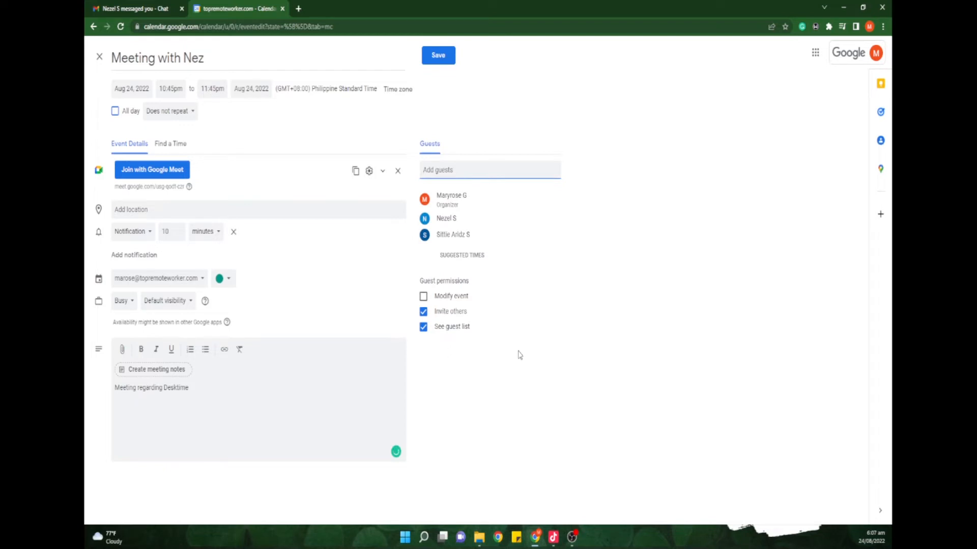
# - Keep the meeting's availability as Busy and turn off the See guest list and Invite others guest permissions
pyautogui.click(128, 305)
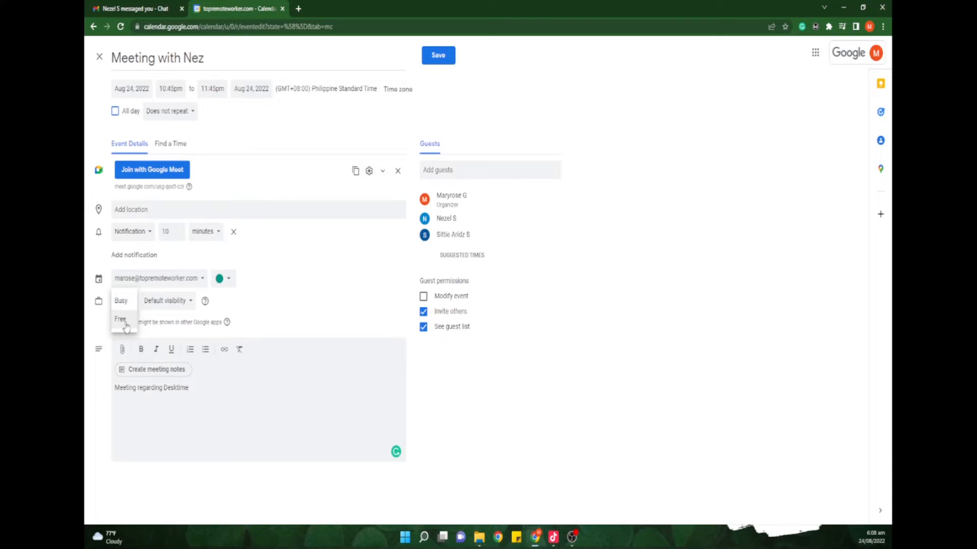
pyautogui.click(122, 305)
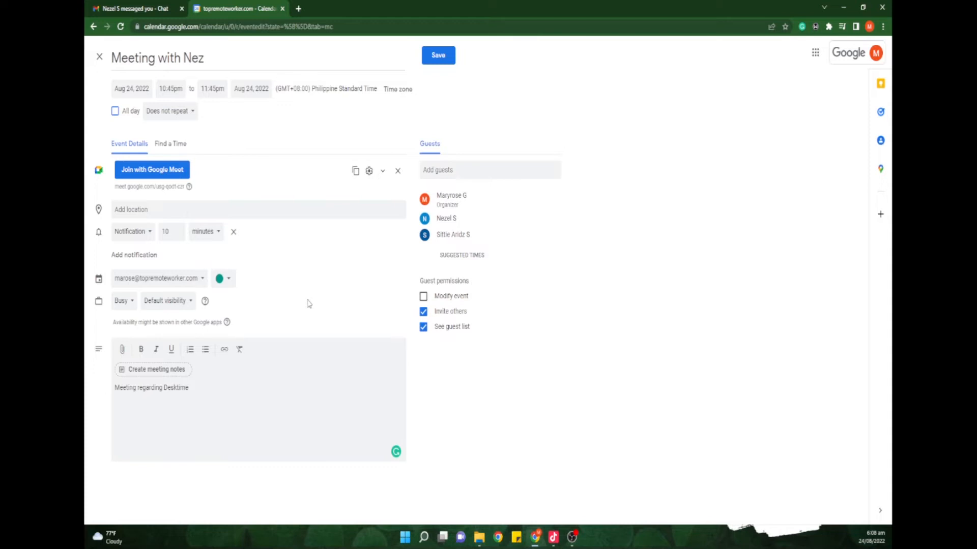
pyautogui.click(422, 330)
pyautogui.click(423, 312)
# - Save the meeting and send invitation emails to the guests
pyautogui.click(444, 60)
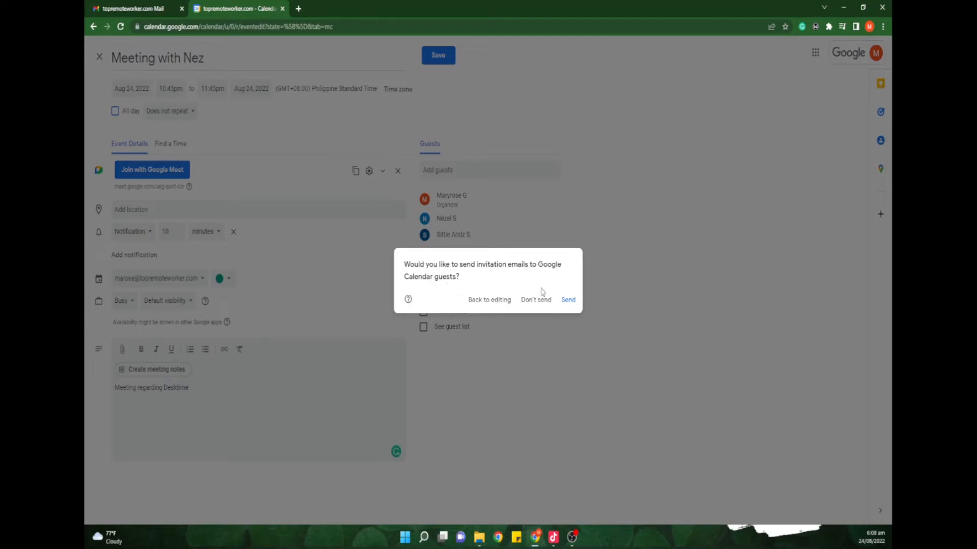
pyautogui.click(568, 301)
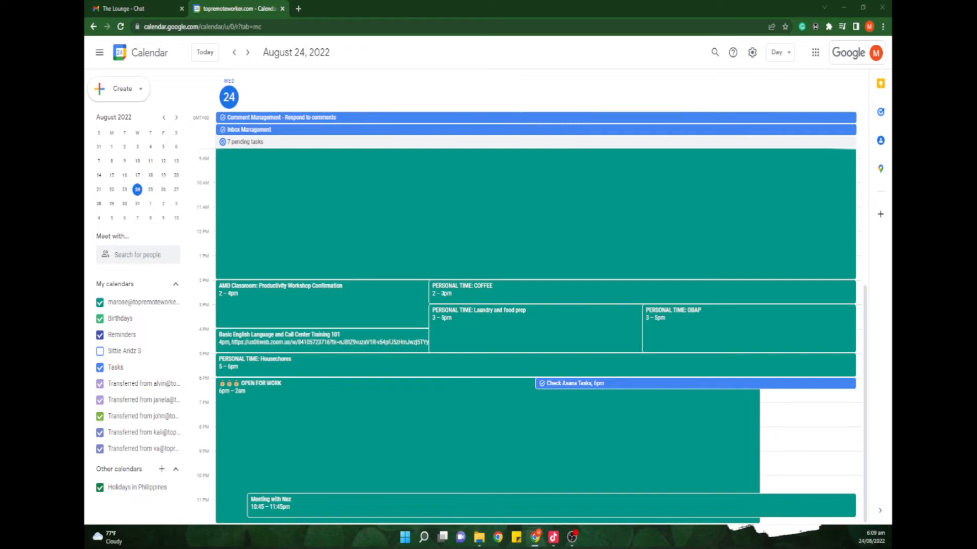
# - Switch to Gmail and open the Test Meeting invitation for Aug 23, 2022 in the inbox
pyautogui.click(147, 9)
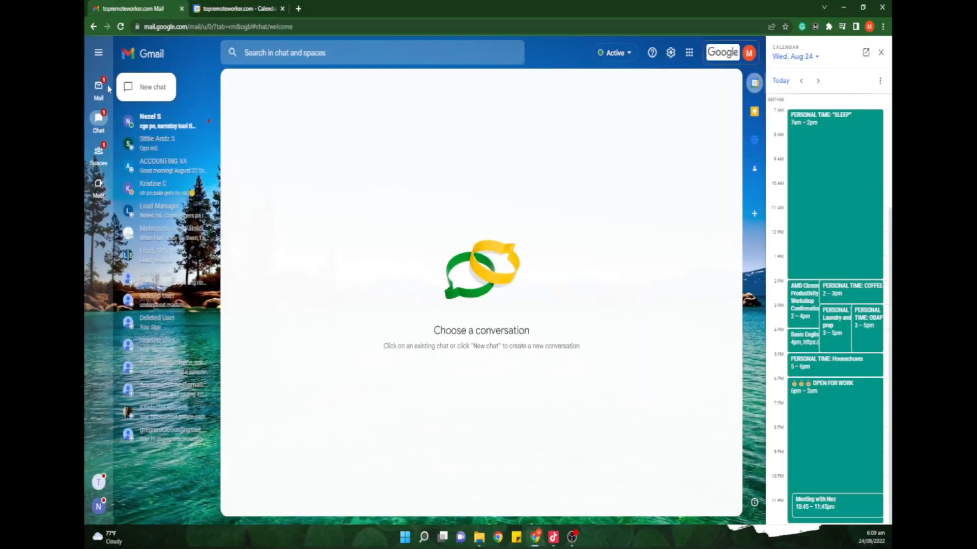
pyautogui.click(101, 88)
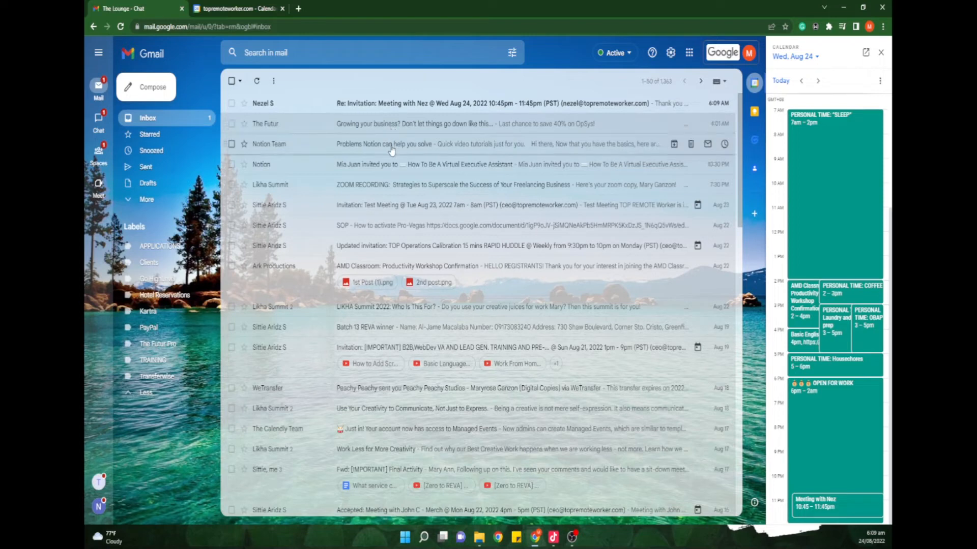
pyautogui.click(383, 211)
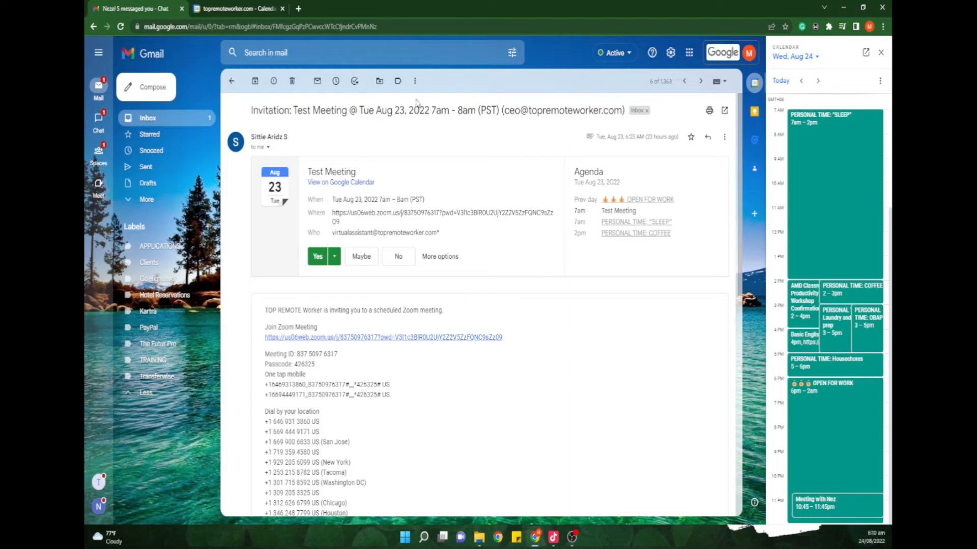
# - Switch to Google Calendar, review the August 24 schedule, and view and close the new meeting's details
pyautogui.click(253, 11)
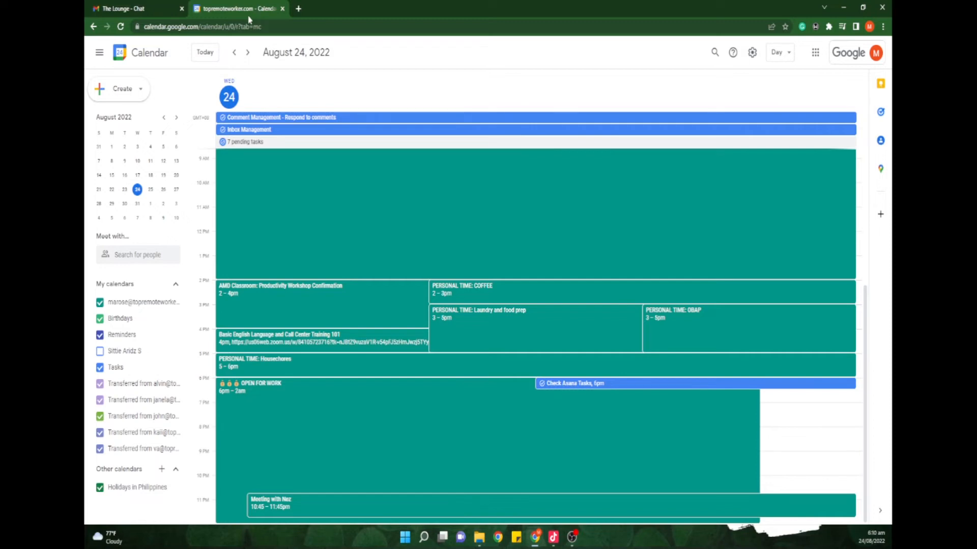
pyautogui.scroll(2, 267, 218)
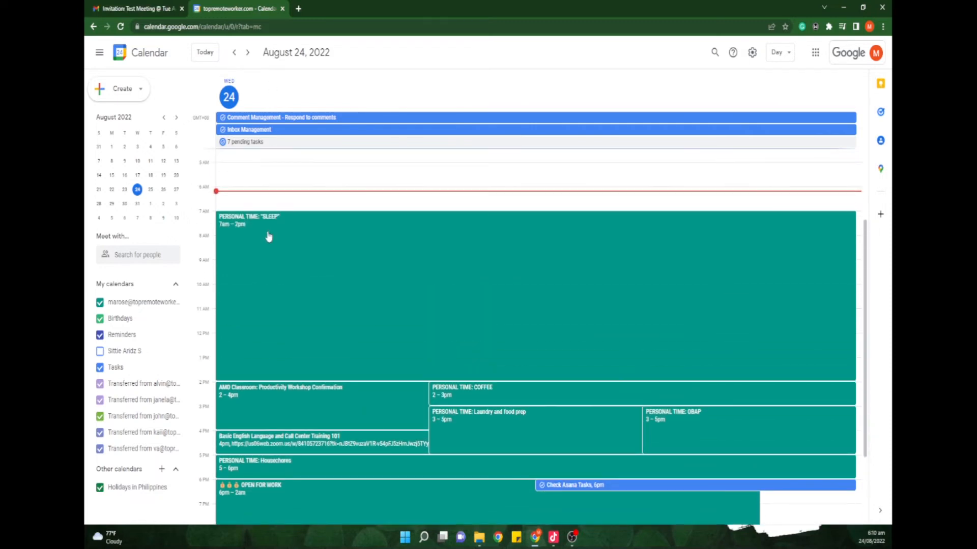
pyautogui.scroll(-2, 269, 237)
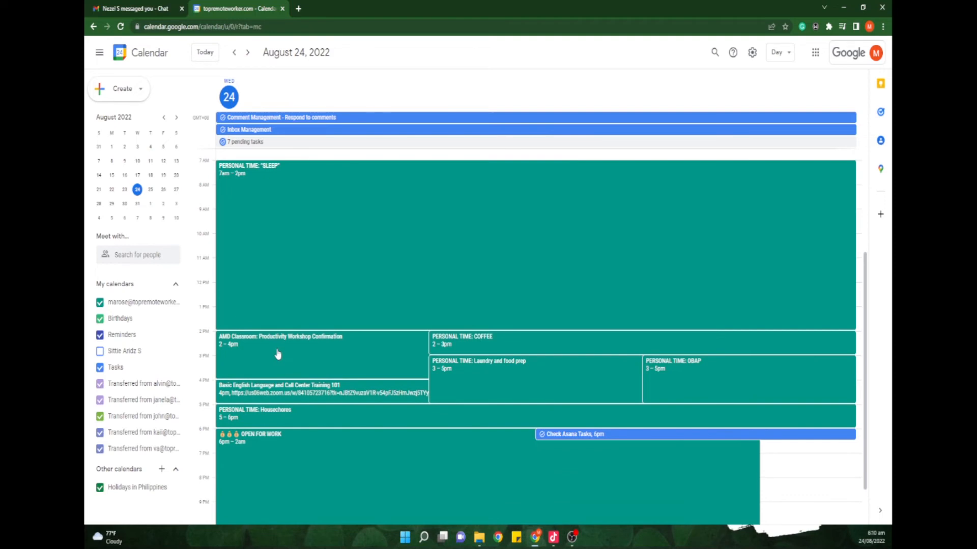
pyautogui.scroll(-2, 282, 364)
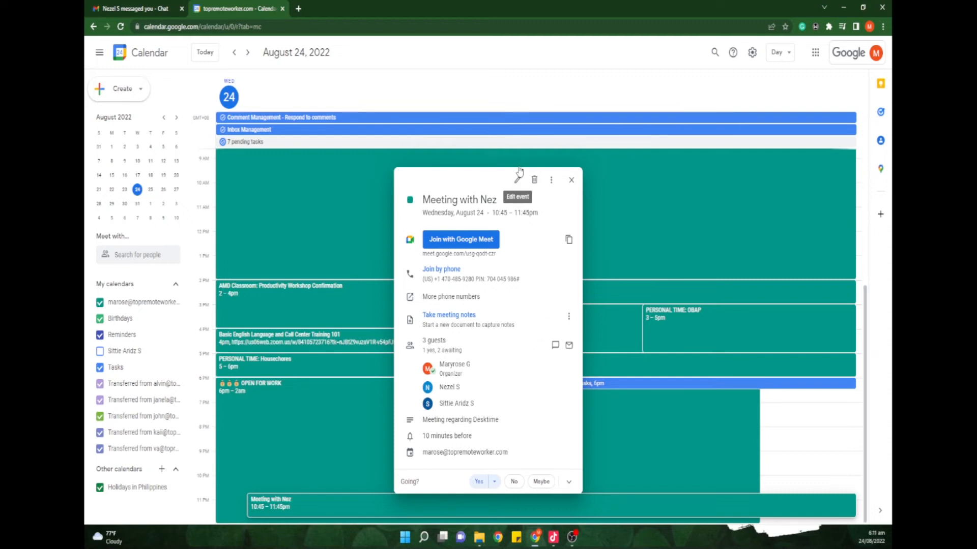
pyautogui.click(561, 97)
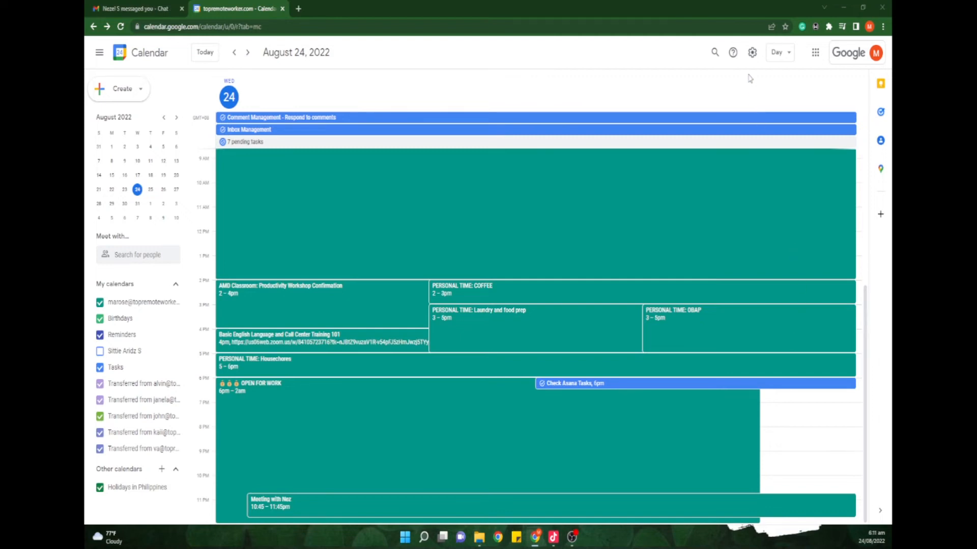
# - Open the calendar's general settings to examine the language and time zone options
pyautogui.click(752, 53)
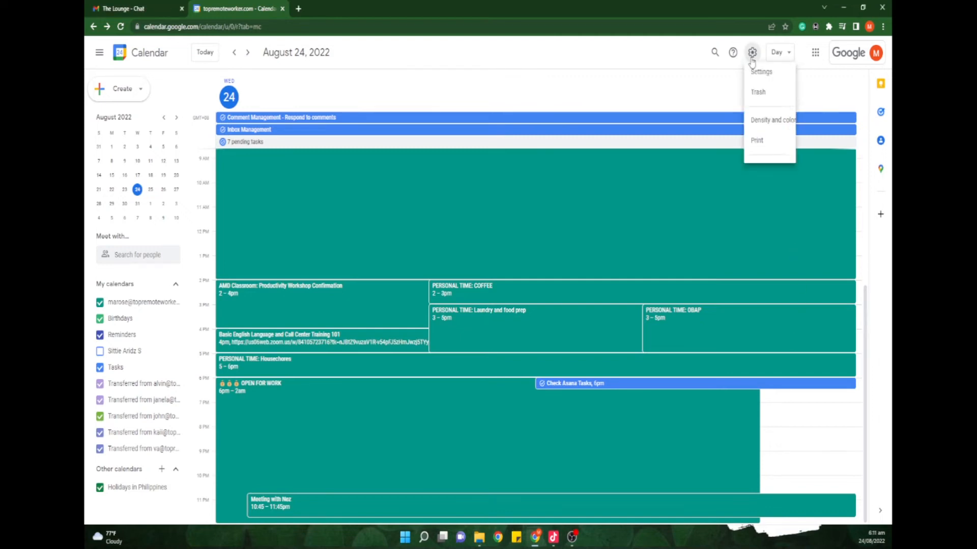
pyautogui.click(761, 84)
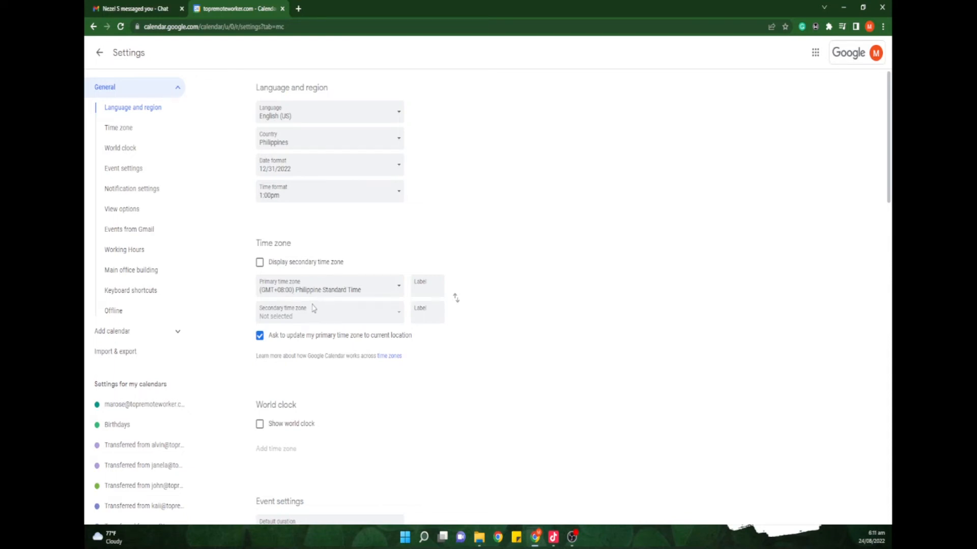
# - Switch to Gmail, highlight the Test Meeting invitation's date and time, and return to the Google Calendar day view
pyautogui.click(153, 9)
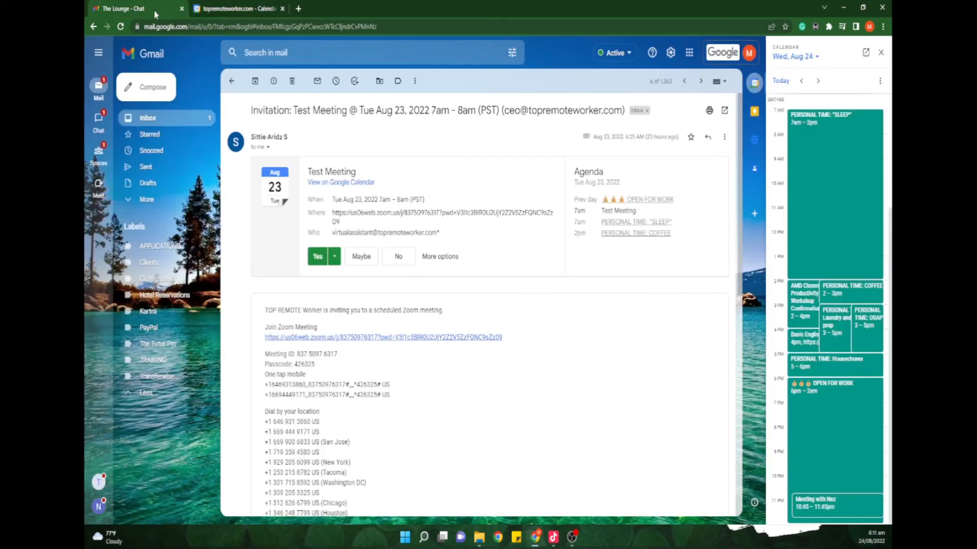
pyautogui.moveTo(429, 201); pyautogui.dragTo(331, 205)
pyautogui.click(255, 8)
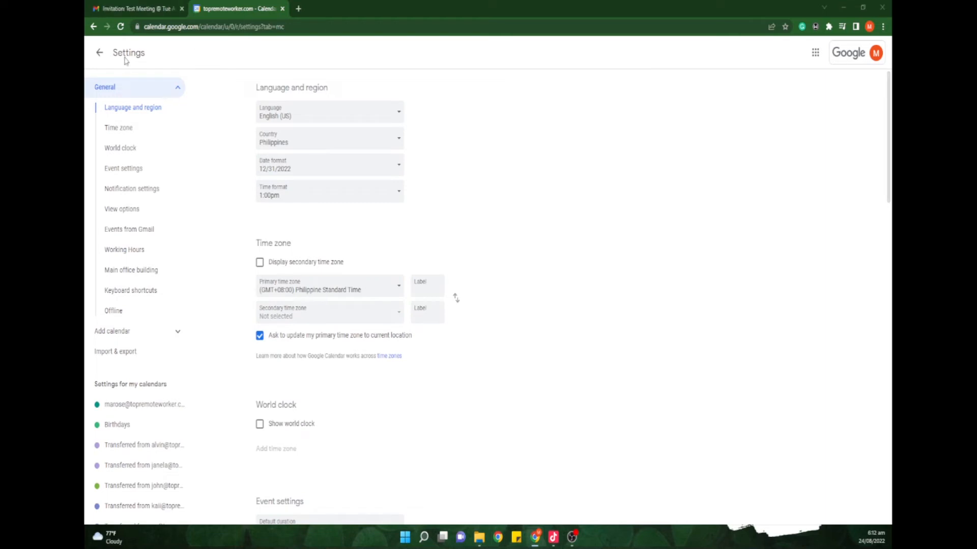
pyautogui.click(99, 53)
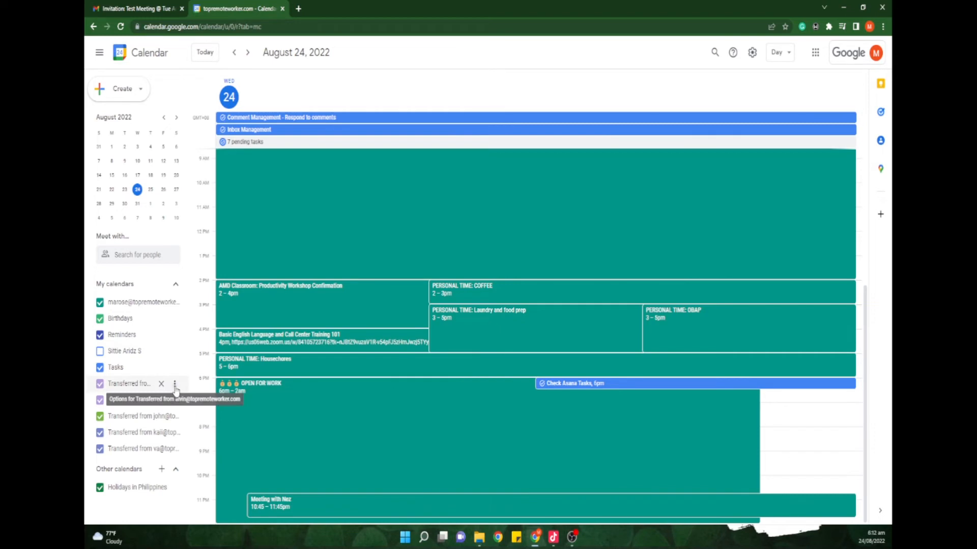
# - Hide all the "Transferred from" calendars and remove the Birthdays calendar from the My calendars list
pyautogui.click(175, 384)
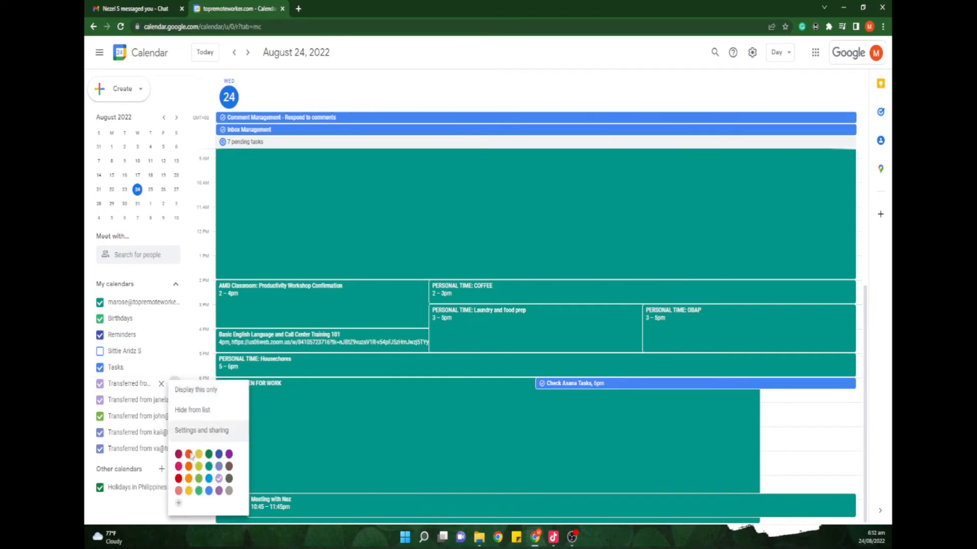
pyautogui.click(202, 416)
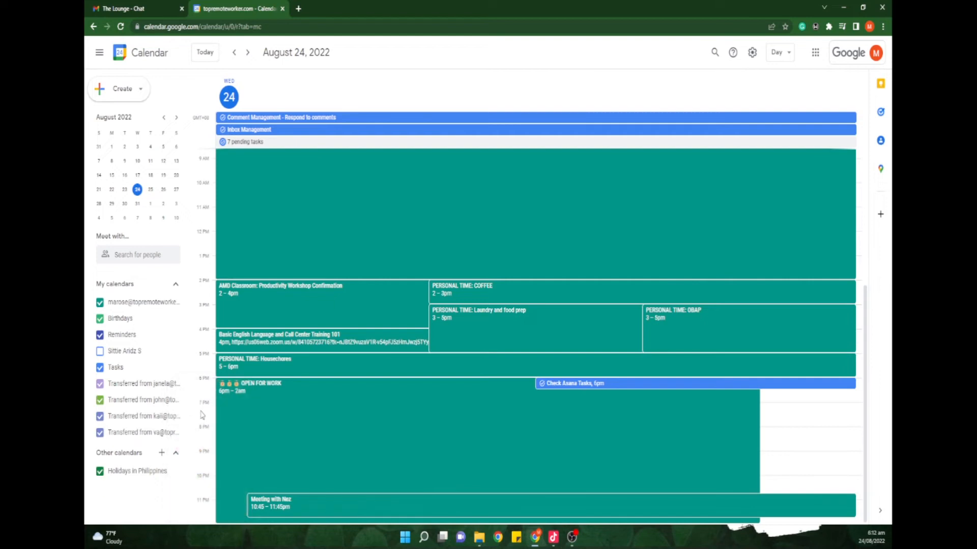
pyautogui.moveTo(164, 385)
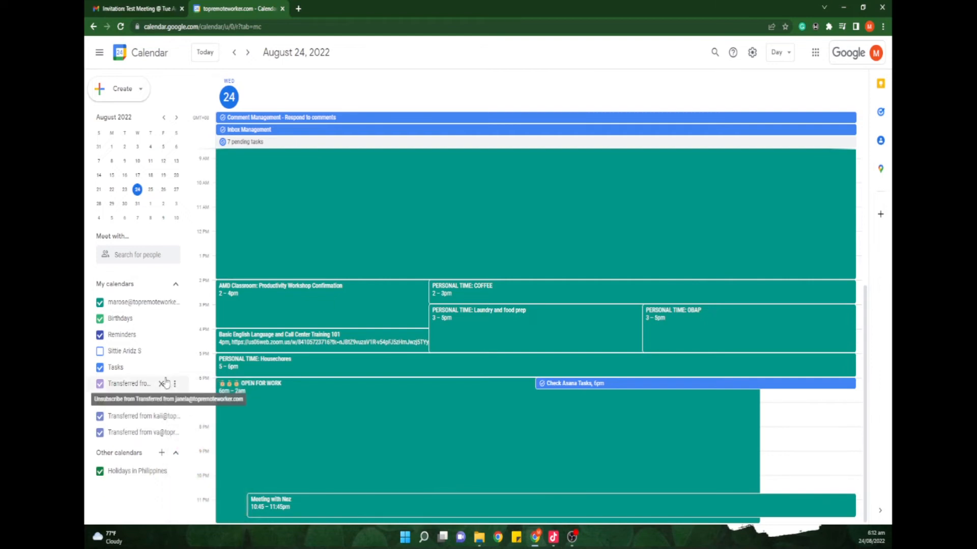
pyautogui.click(175, 387)
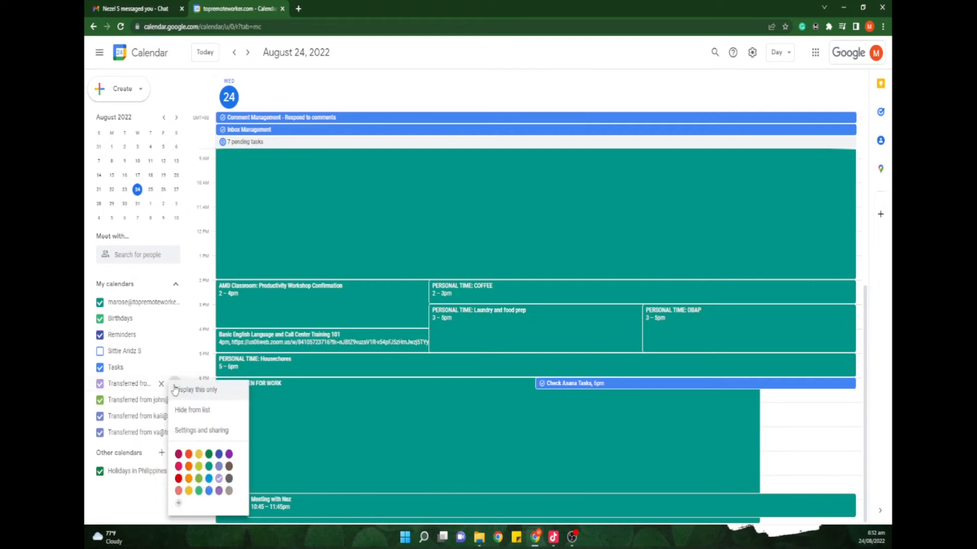
pyautogui.click(178, 410)
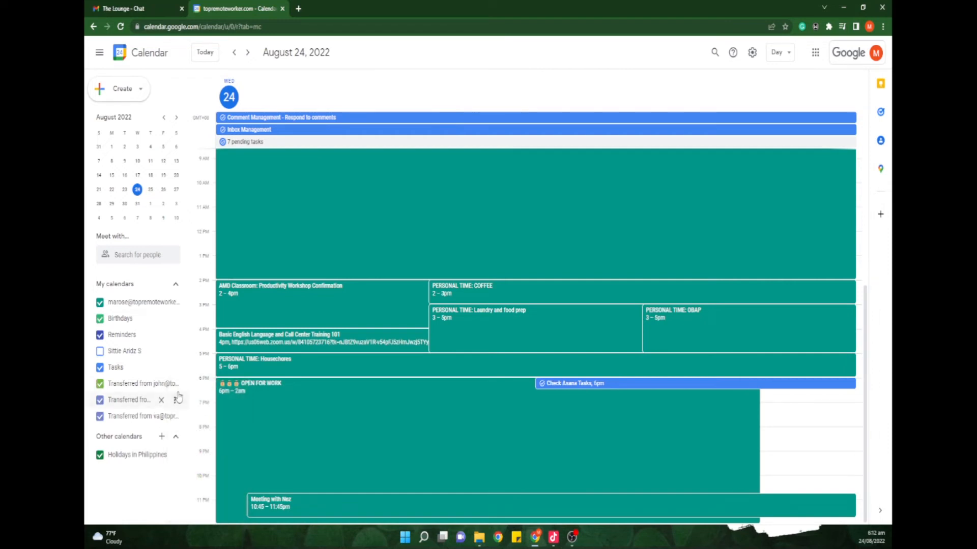
pyautogui.click(175, 388)
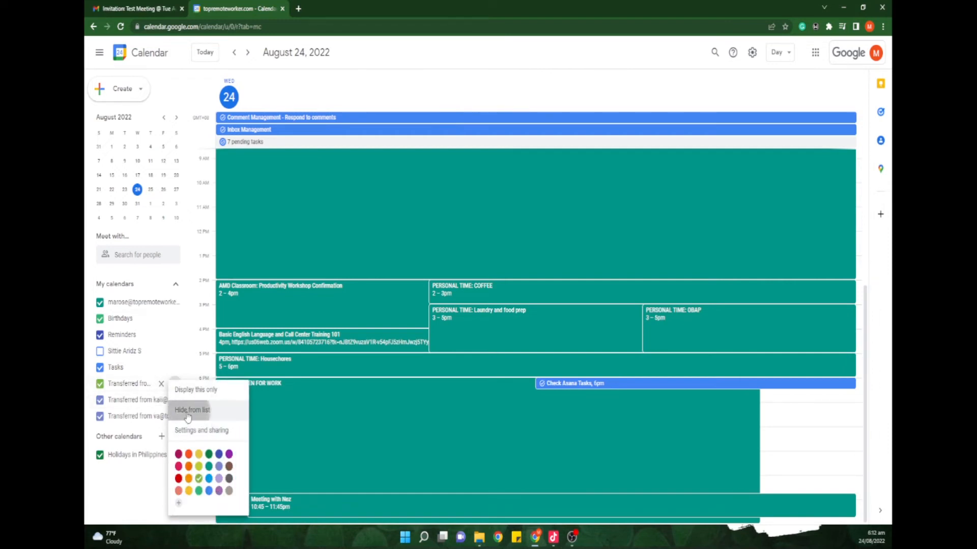
pyautogui.click(189, 409)
pyautogui.click(175, 384)
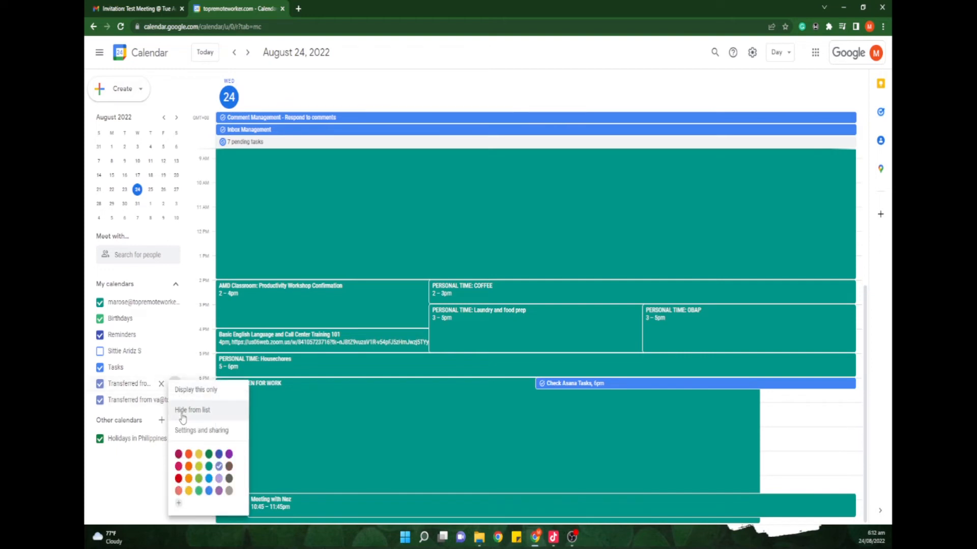
pyautogui.click(183, 418)
pyautogui.click(175, 384)
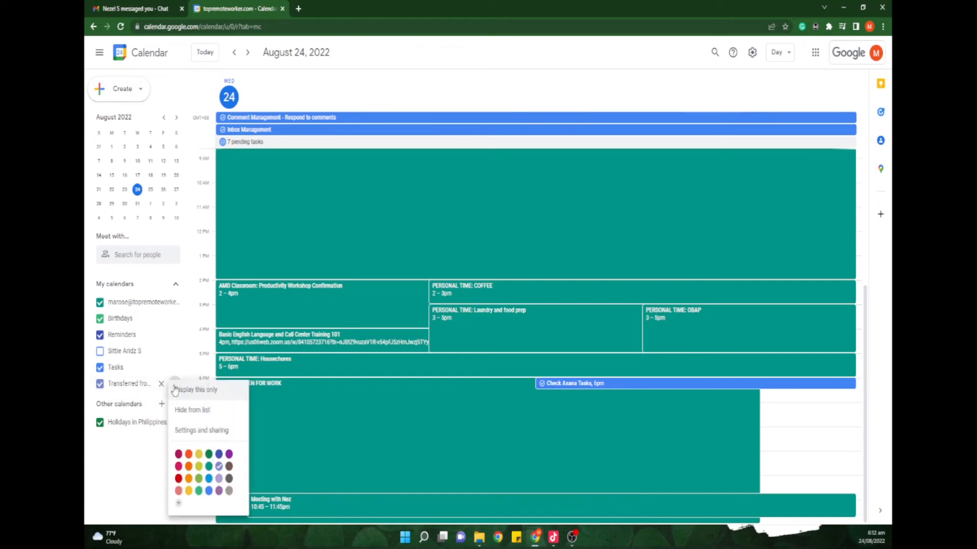
pyautogui.click(185, 410)
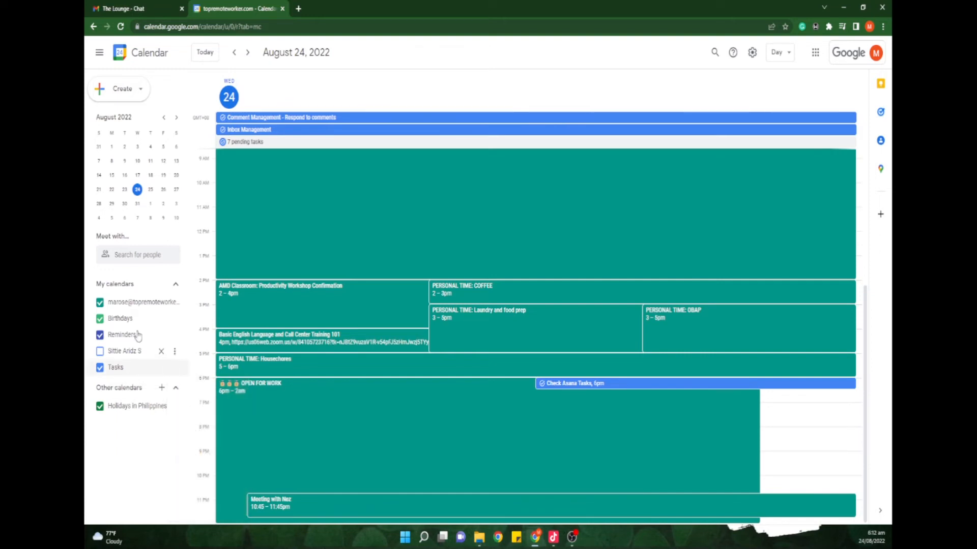
pyautogui.click(99, 351)
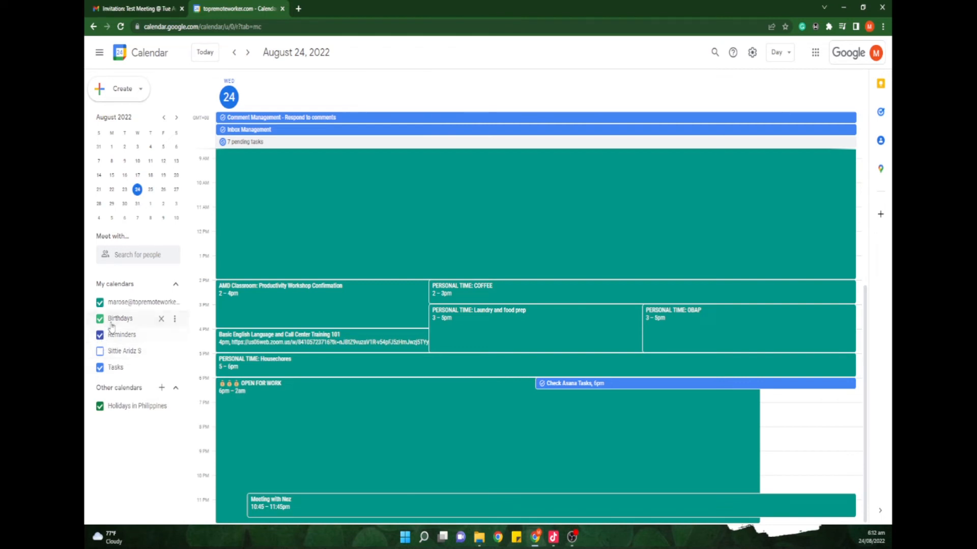
pyautogui.click(161, 320)
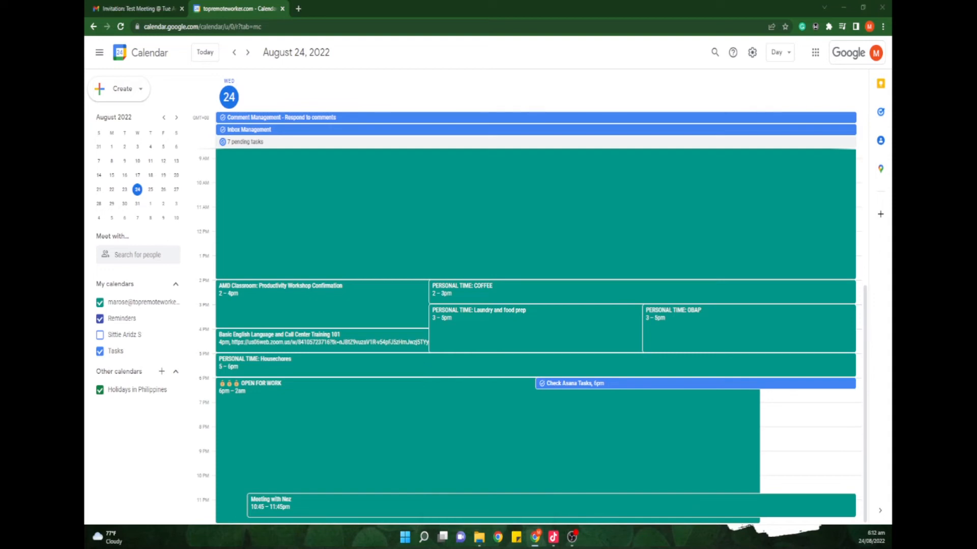
# - Change the end time of the August 24 meeting starting at 10:45pm to 11:00pm, save it, and send update emails to the guests
pyautogui.click(331, 508)
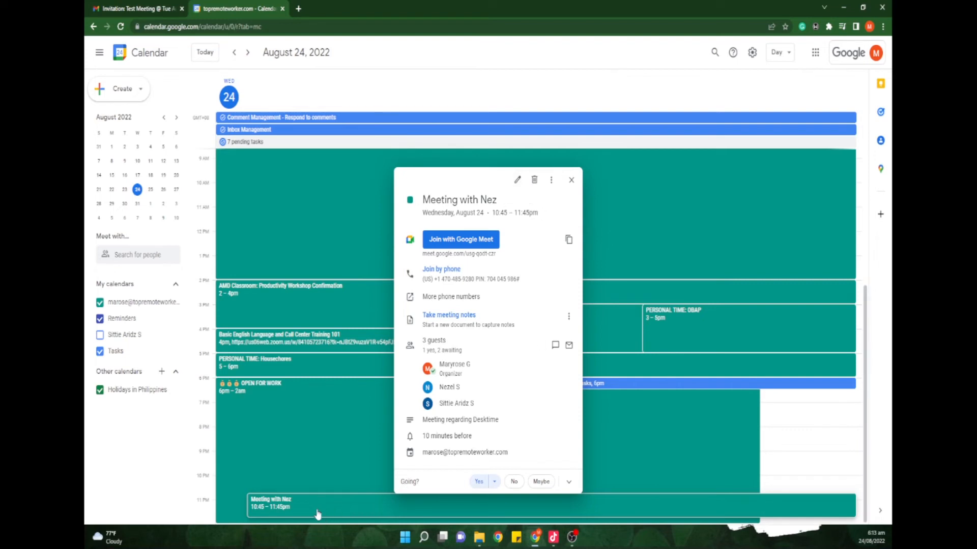
pyautogui.click(517, 179)
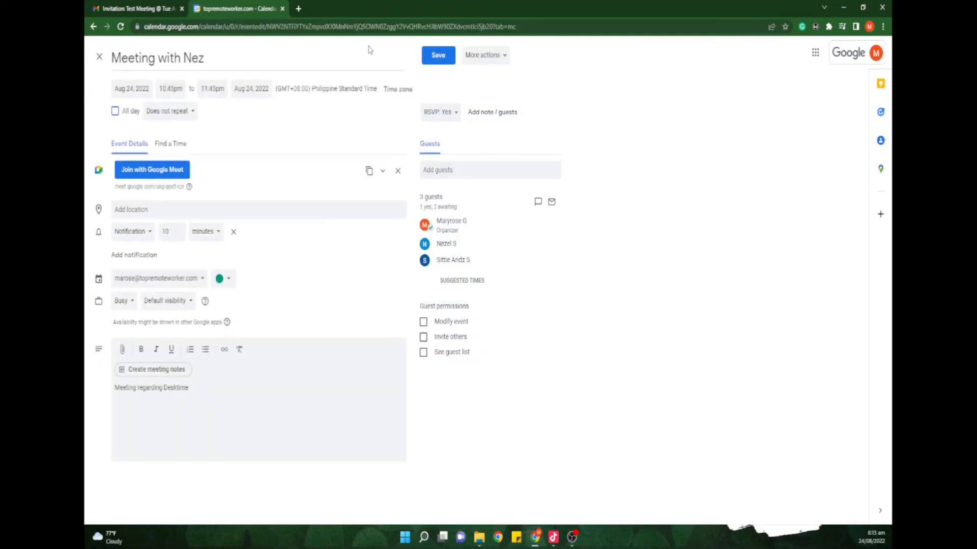
pyautogui.click(214, 90)
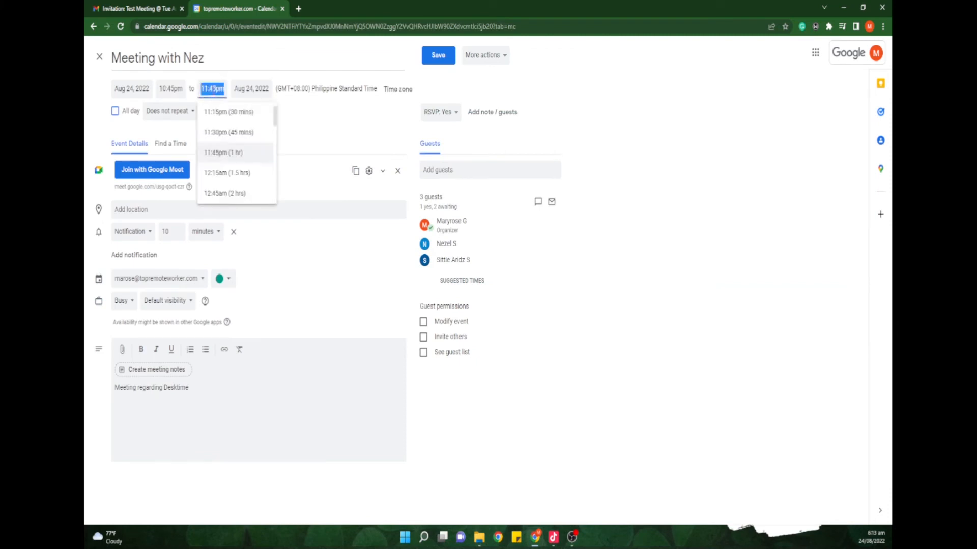
pyautogui.scroll(1, 230, 134)
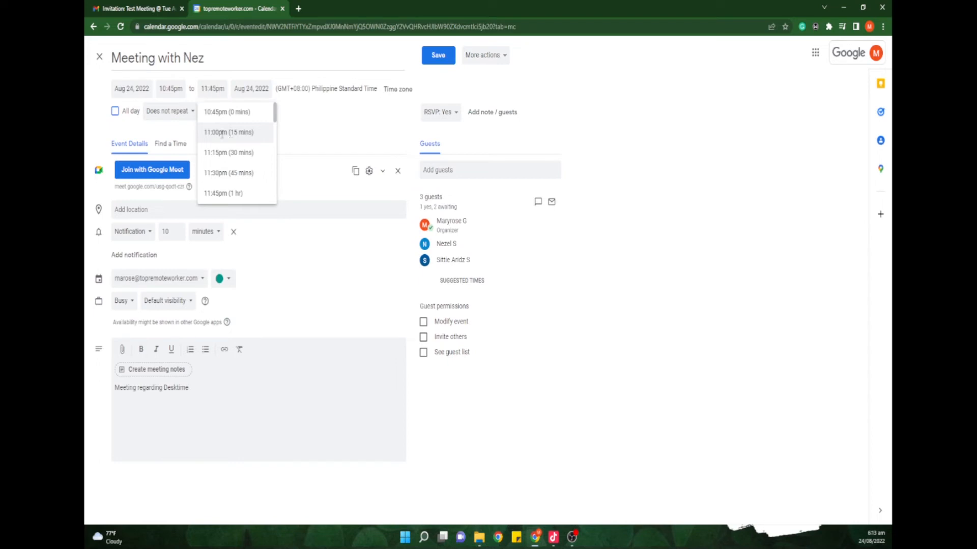
pyautogui.click(230, 133)
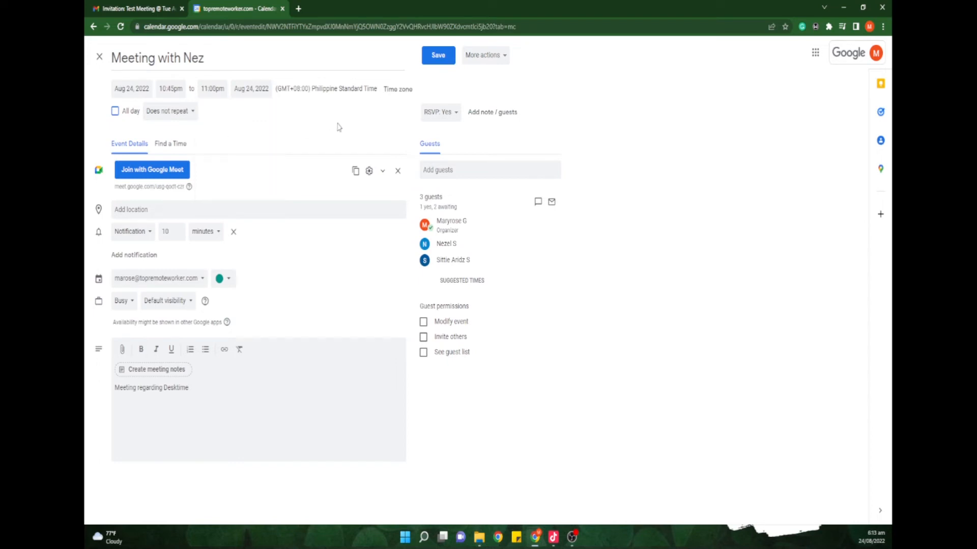
pyautogui.click(444, 57)
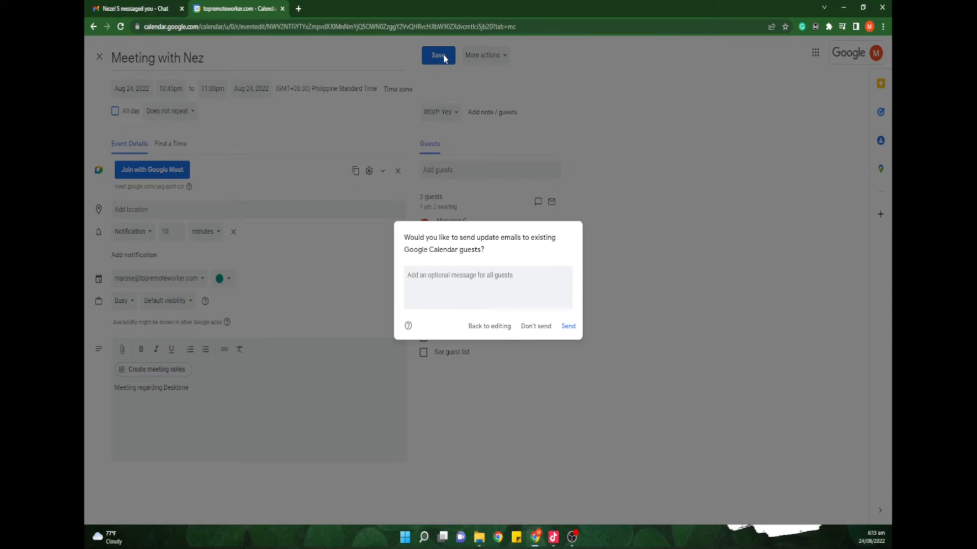
pyautogui.click(566, 328)
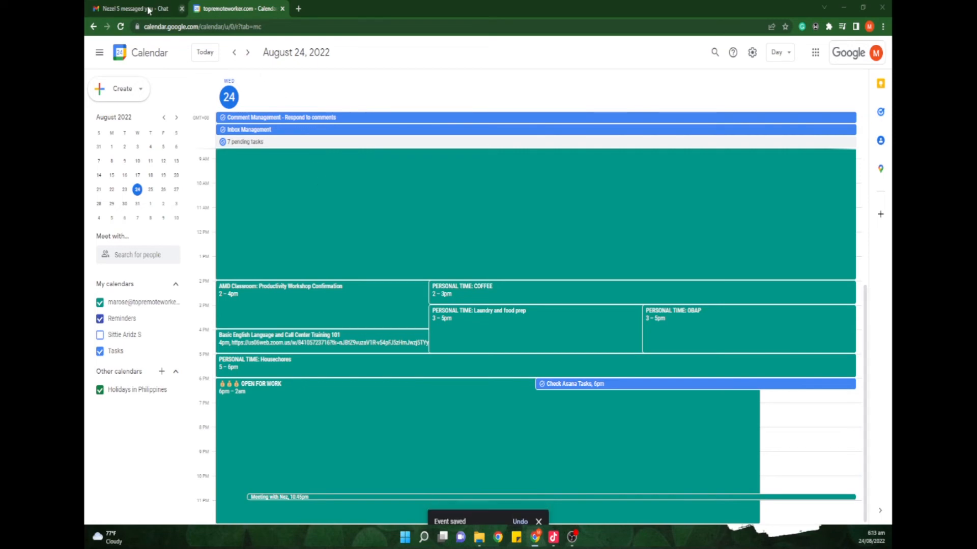
# - Switch to Gmail to view the Test Meeting invitation and return to the Google Calendar day view
pyautogui.click(136, 9)
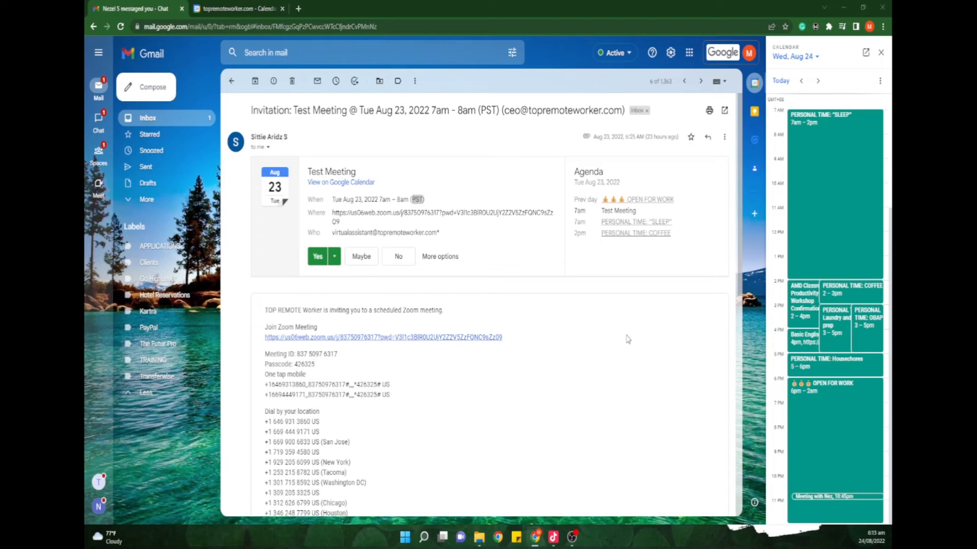
pyautogui.click(260, 9)
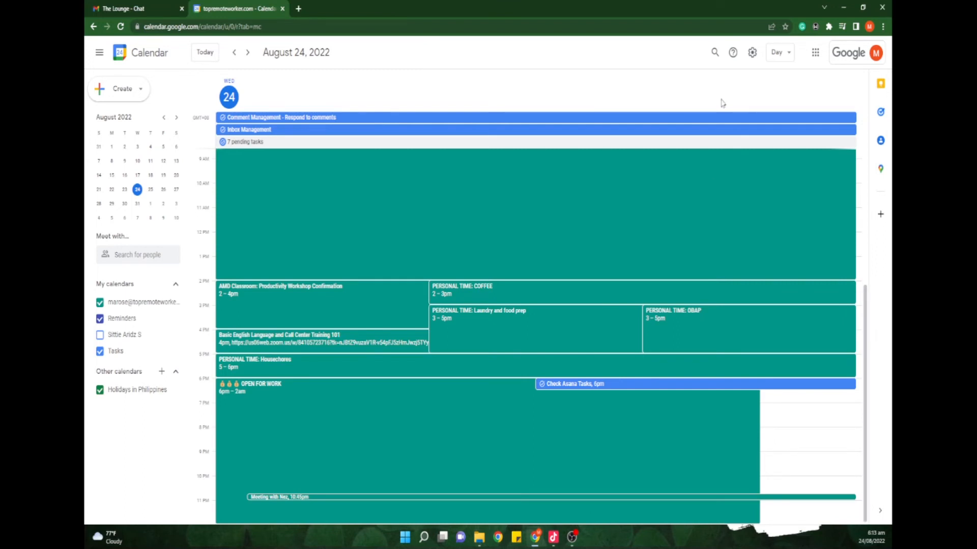
# - Open the calendar settings and examine the add-calendar options and the event, notification, view and Events from Gmail sections
pyautogui.click(753, 52)
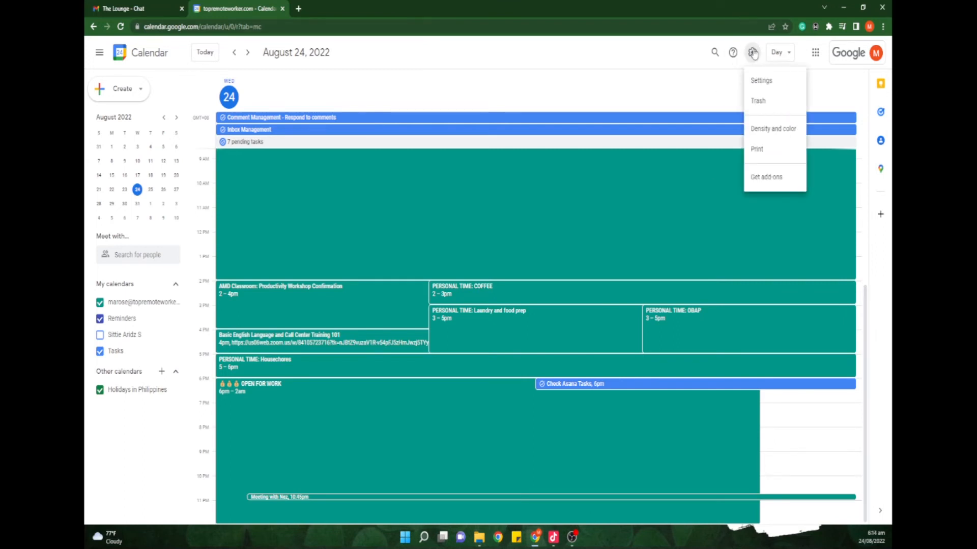
pyautogui.click(755, 80)
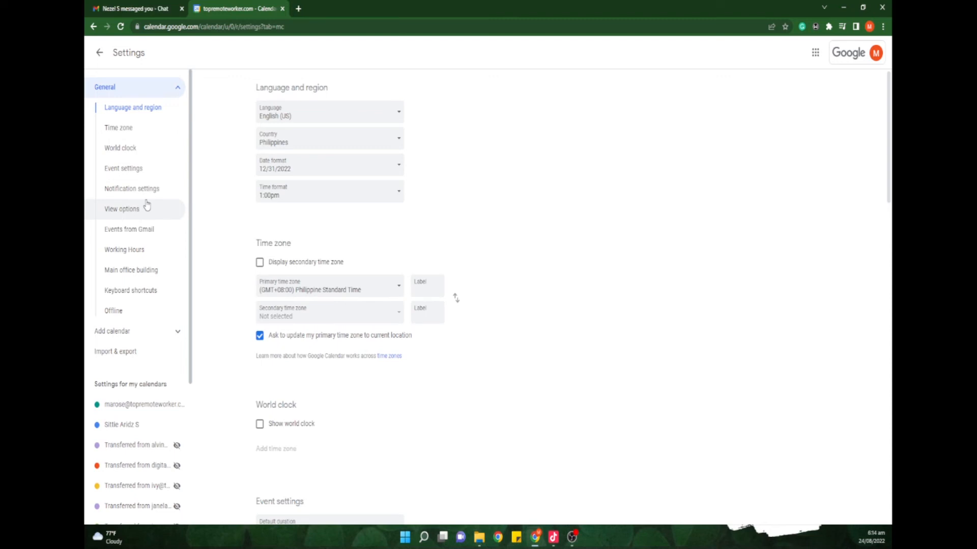
pyautogui.scroll(-4, 145, 218)
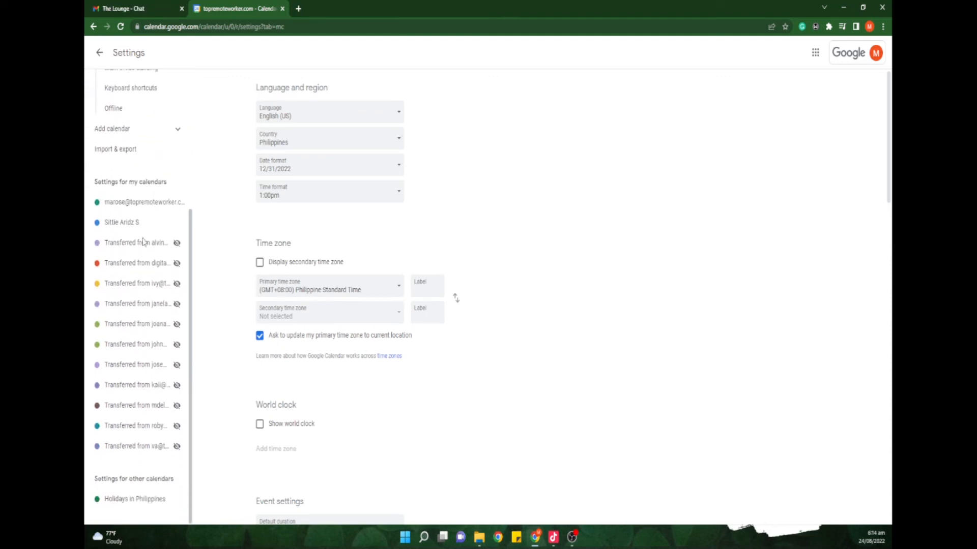
pyautogui.scroll(4, 144, 242)
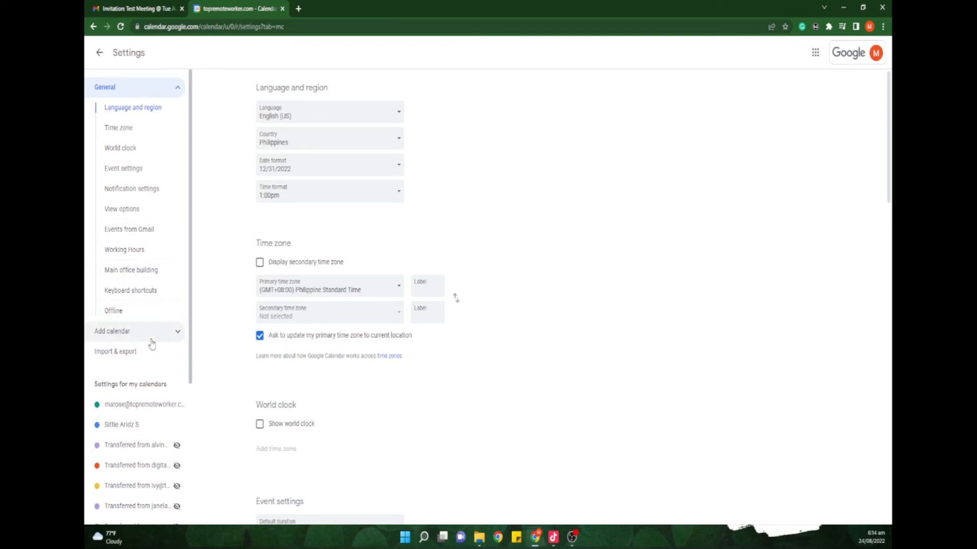
pyautogui.click(176, 337)
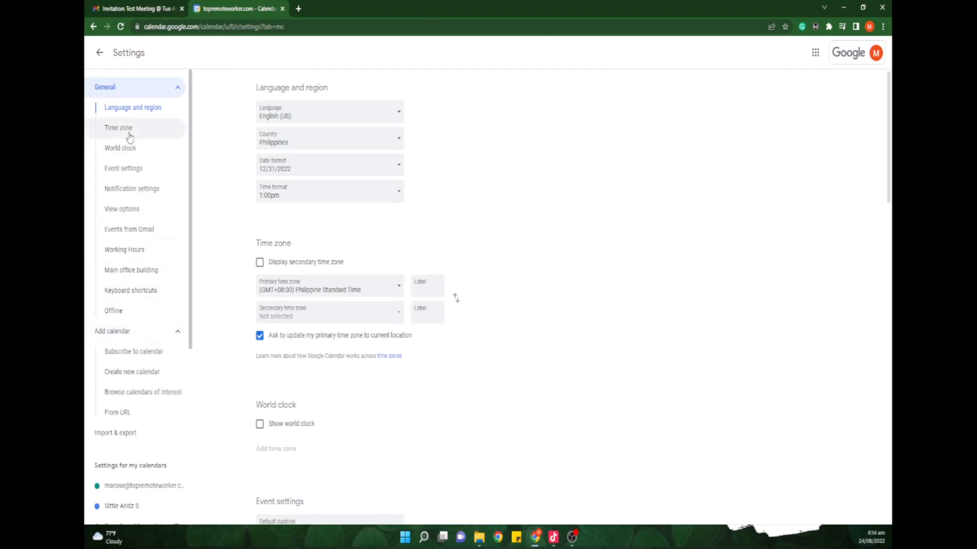
pyautogui.click(125, 172)
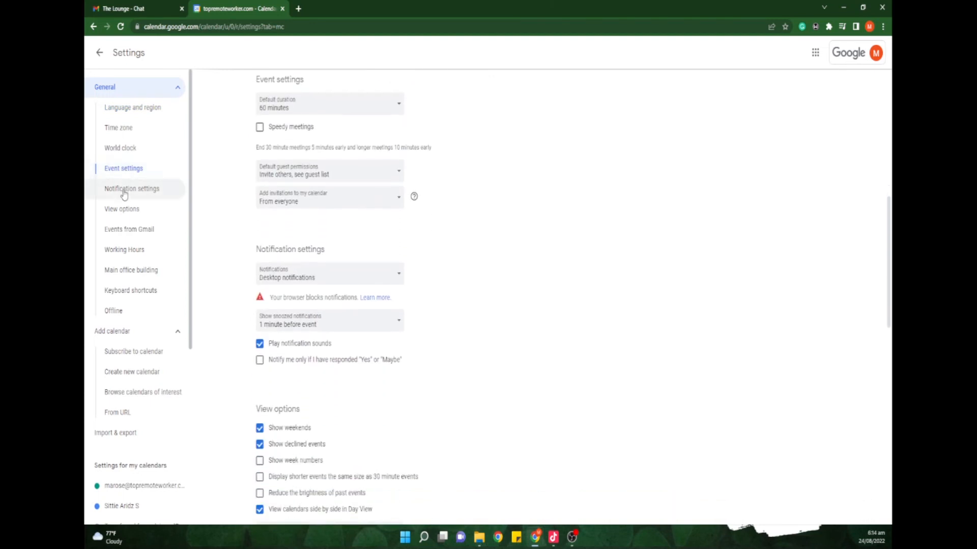
pyautogui.click(124, 193)
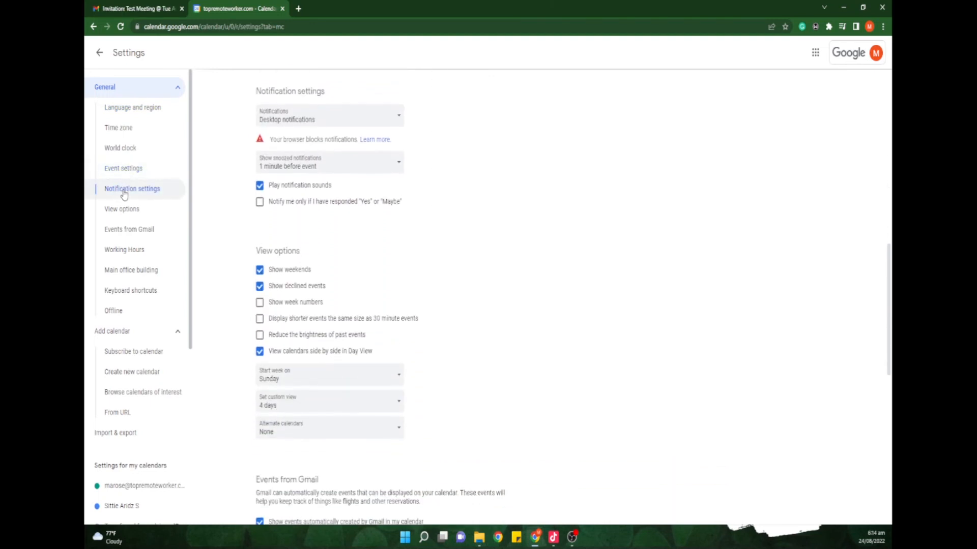
pyautogui.click(126, 211)
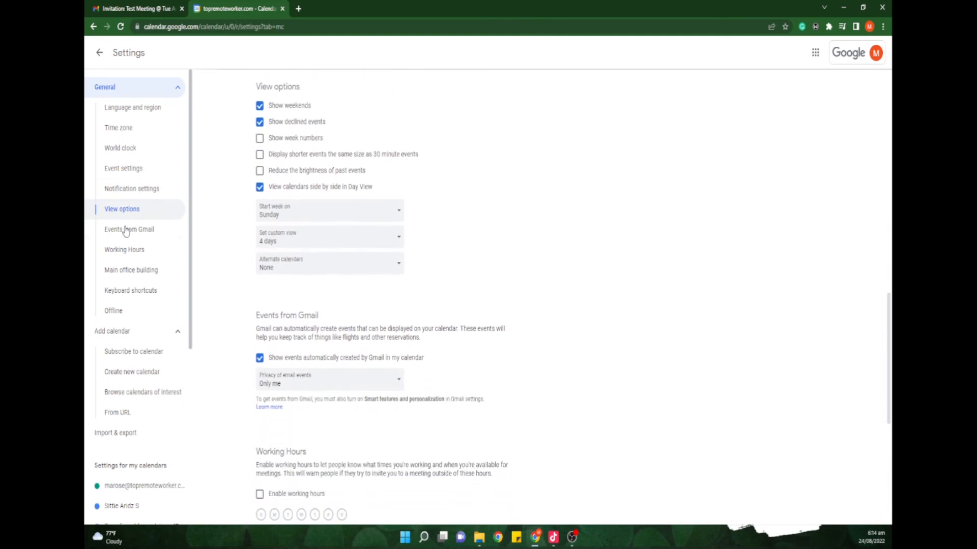
pyautogui.click(126, 231)
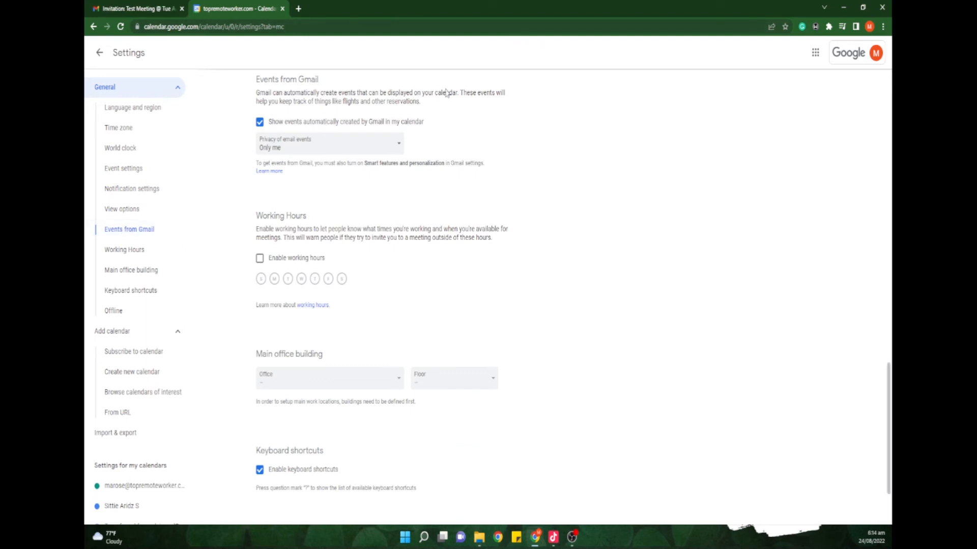
# - Enable working hours in the calendar settings for Monday through Friday
pyautogui.click(126, 252)
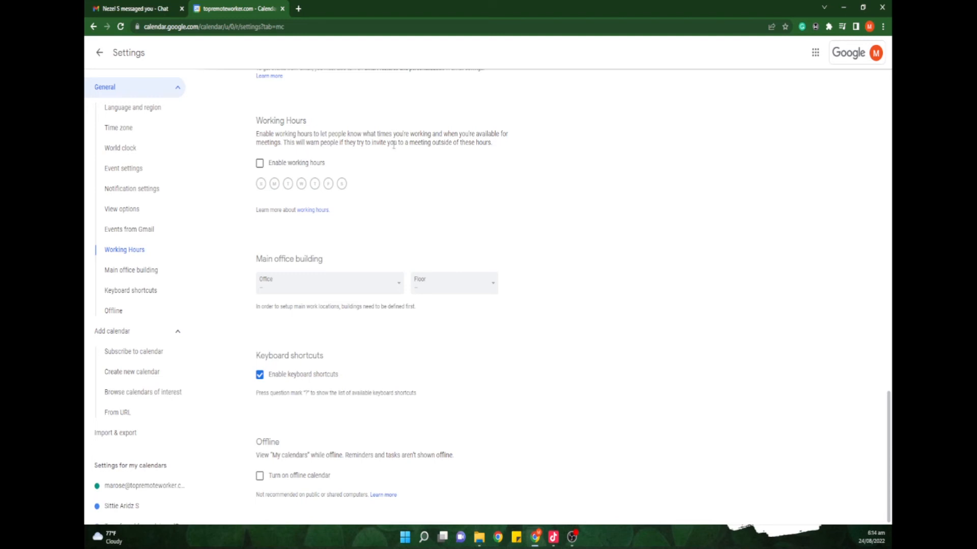
pyautogui.click(260, 163)
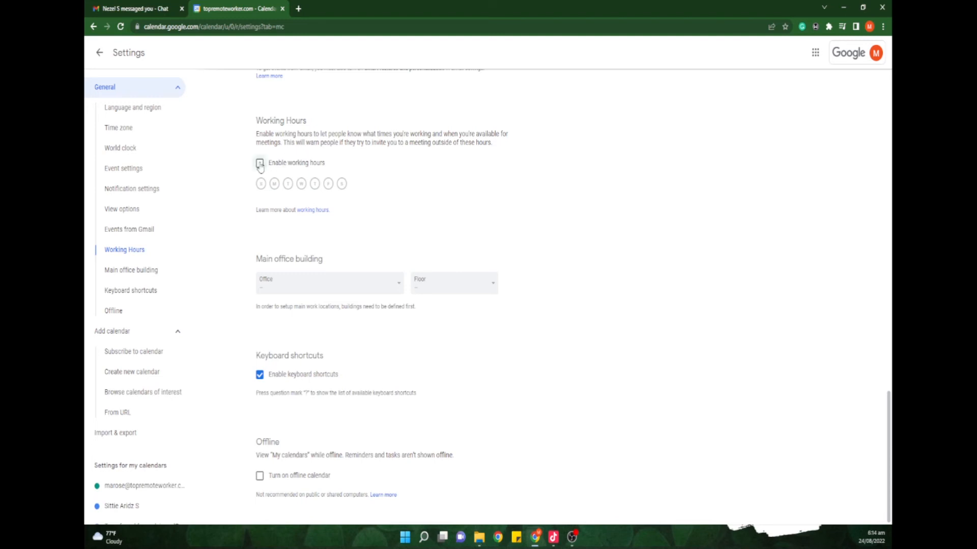
pyautogui.click(288, 184)
pyautogui.click(301, 184)
pyautogui.click(314, 184)
pyautogui.click(328, 184)
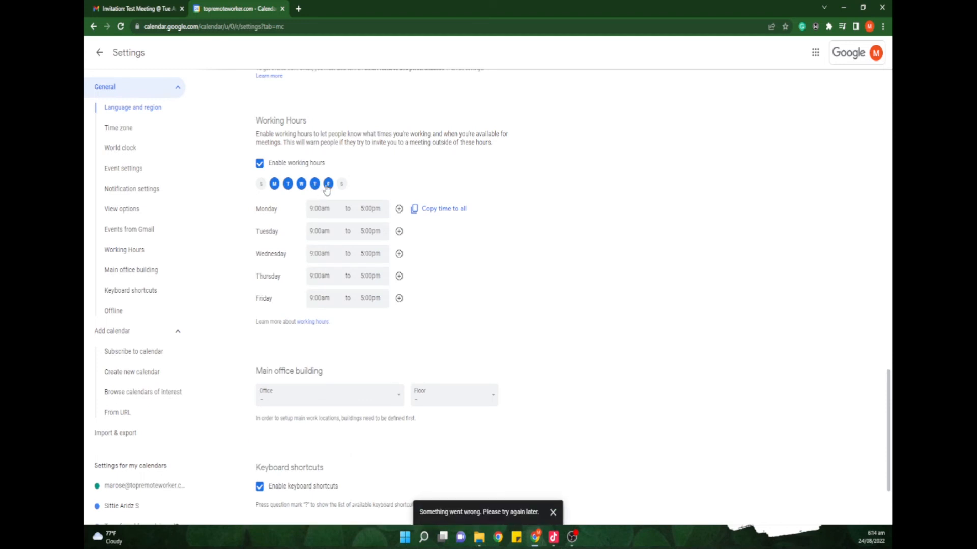
# - Set Monday's working hours to 6:00pm to 11:30pm and add a second working period to that day
pyautogui.click(325, 209)
pyautogui.scroll(-8, 338, 291)
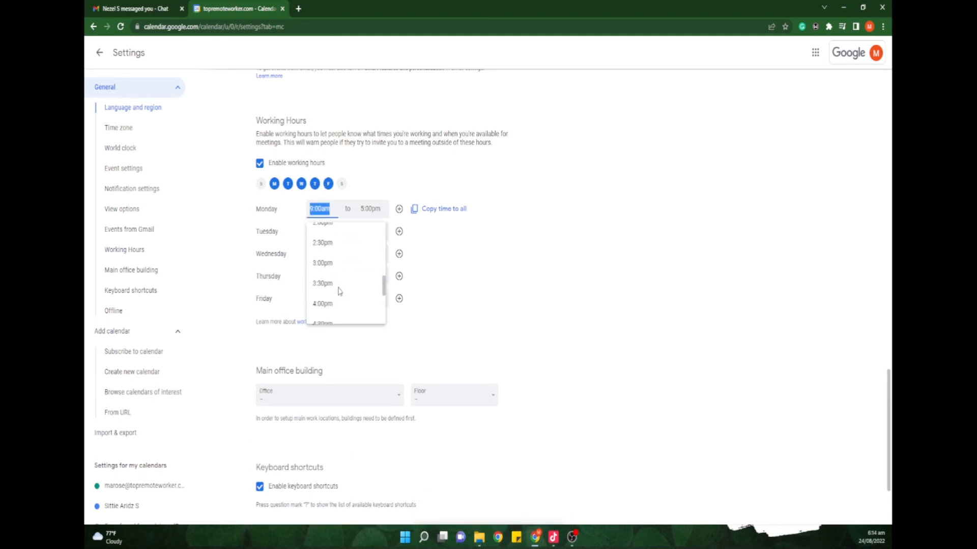
pyautogui.scroll(2, 339, 292)
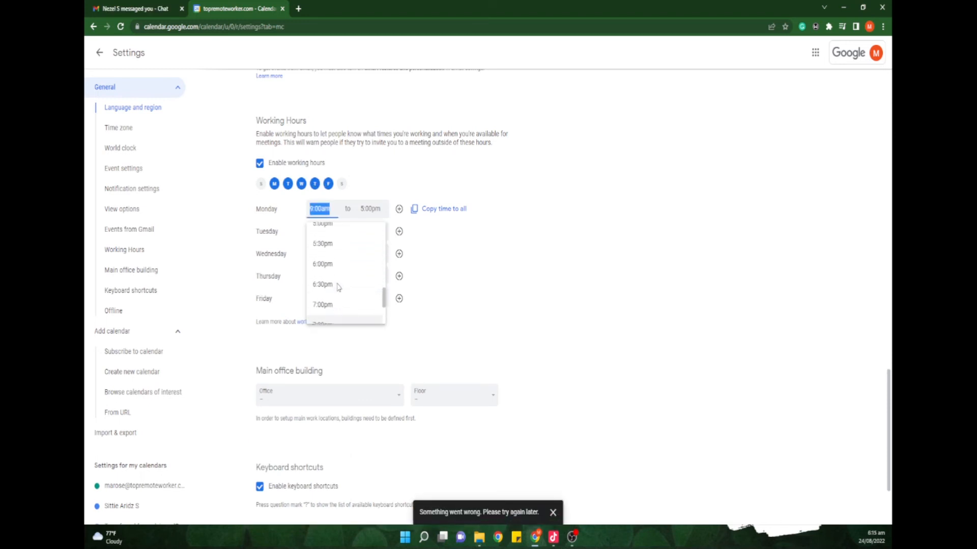
pyautogui.click(331, 282)
pyautogui.click(376, 206)
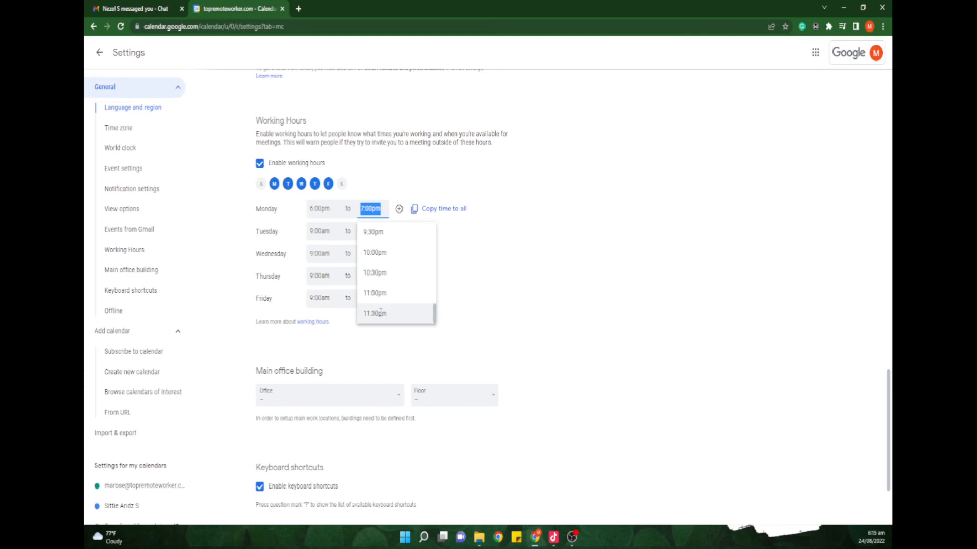
pyautogui.click(381, 312)
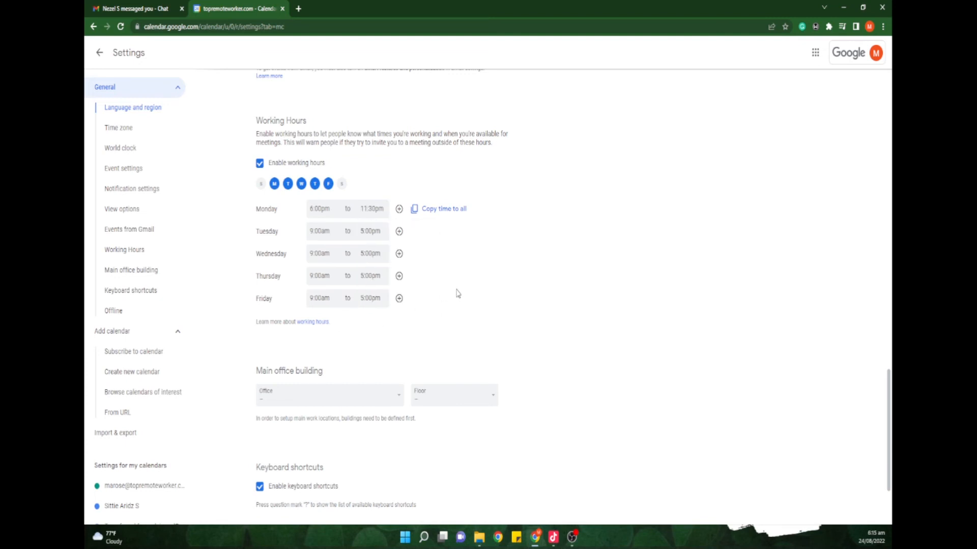
pyautogui.click(399, 210)
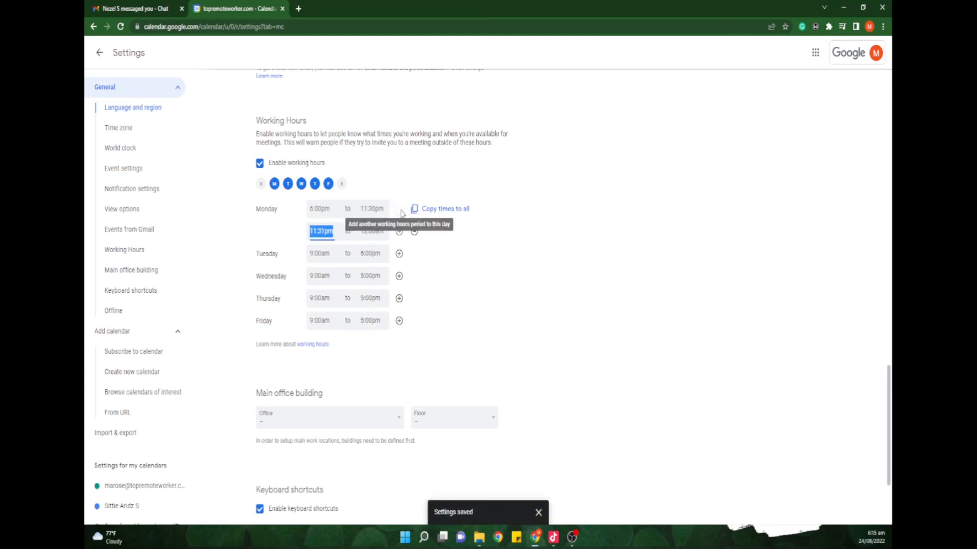
# - Change the end time of Monday's first working period to 7:00am
pyautogui.click(373, 209)
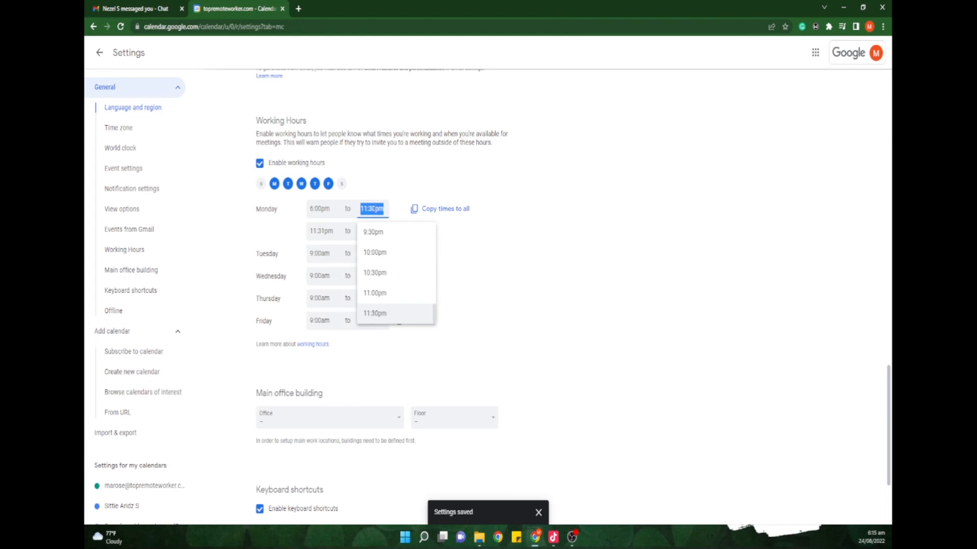
pyautogui.scroll(15, 424, 300)
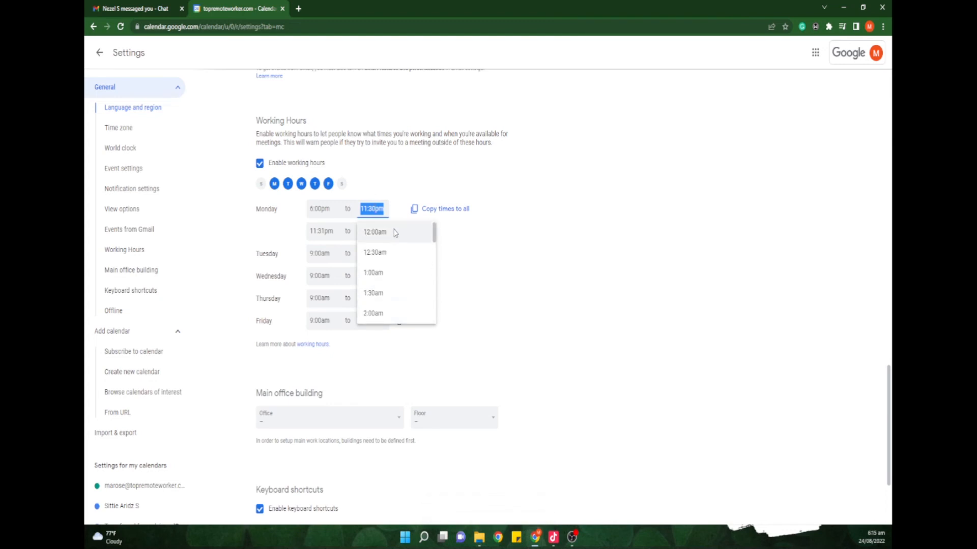
pyautogui.scroll(-2, 392, 285)
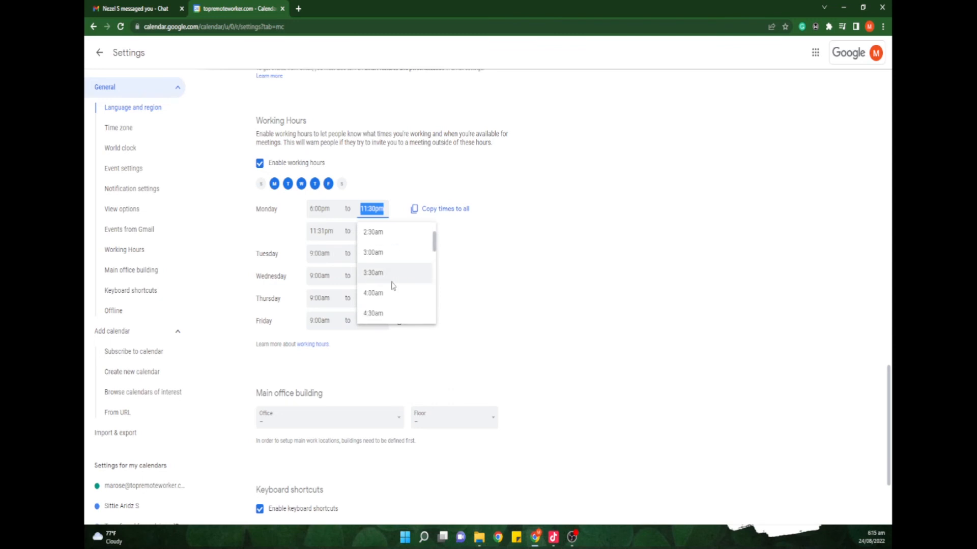
pyautogui.scroll(-2, 391, 284)
pyautogui.click(386, 313)
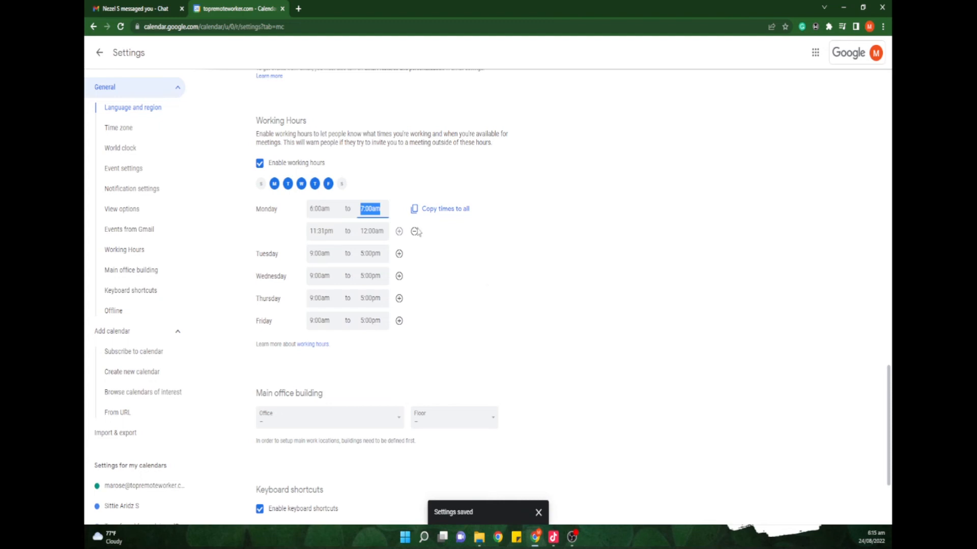
# - Set Monday's first working period back to 6:00pm to 11:30pm
pyautogui.click(375, 209)
pyautogui.scroll(-12, 377, 290)
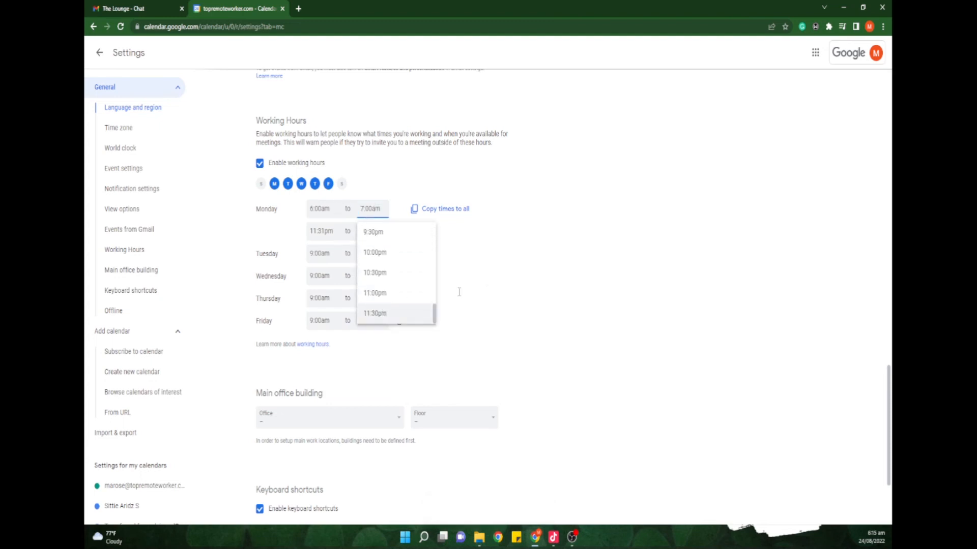
pyautogui.click(386, 313)
pyautogui.click(332, 214)
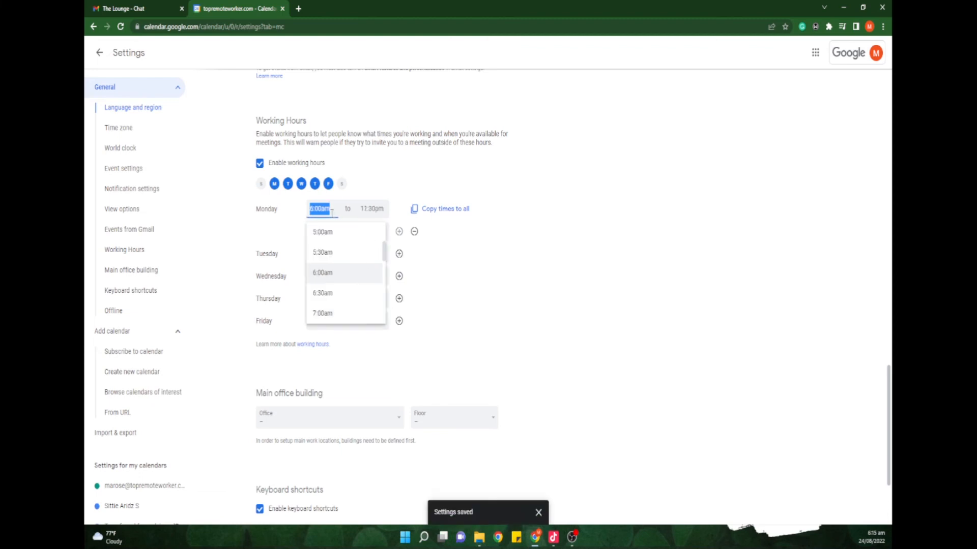
pyautogui.scroll(-8, 336, 294)
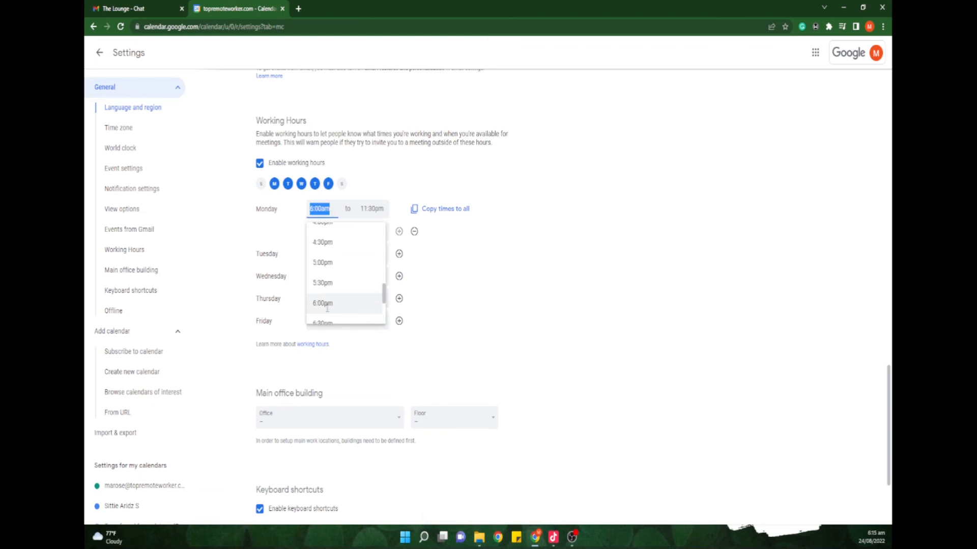
pyautogui.click(336, 303)
# - Try to set Monday's second working period to 12:00am to 7:00am
pyautogui.click(335, 228)
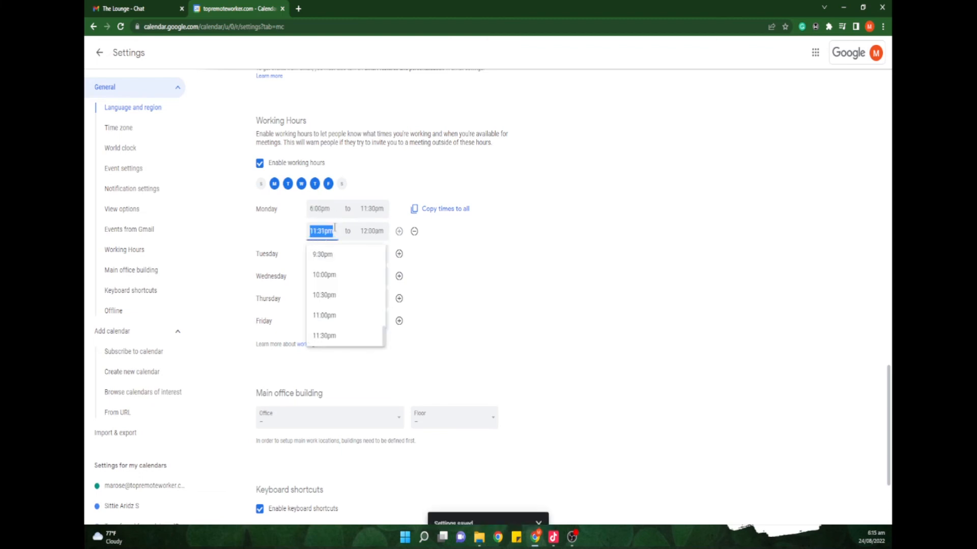
pyautogui.scroll(15, 361, 324)
pyautogui.click(344, 261)
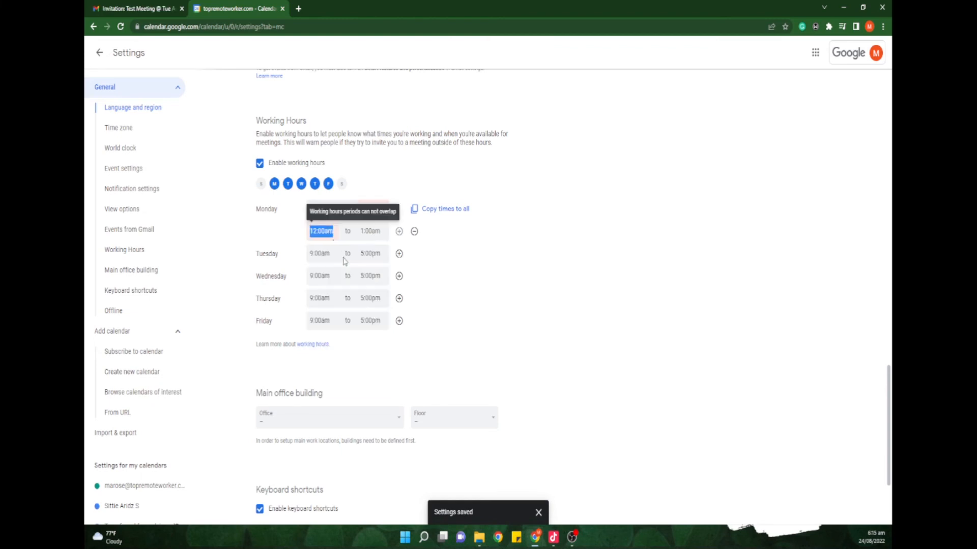
pyautogui.click(371, 231)
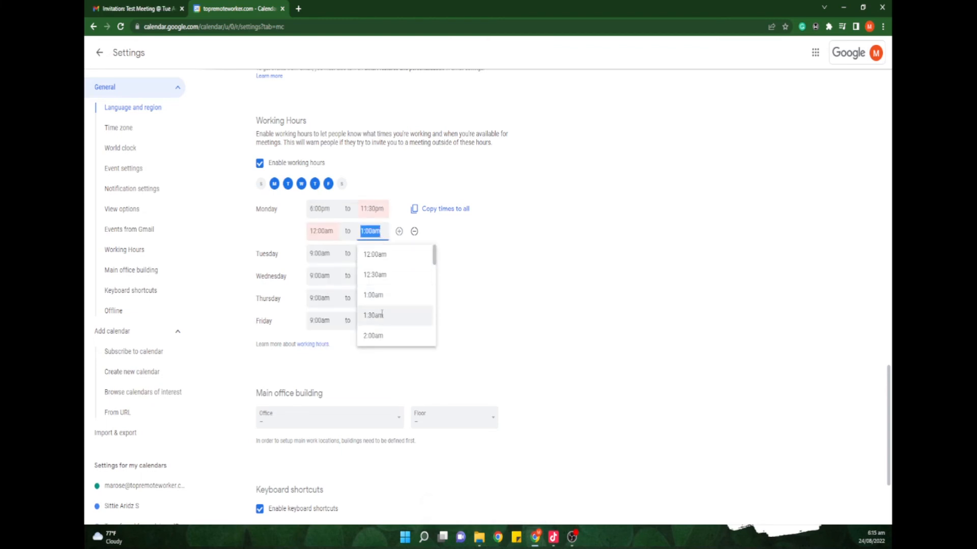
pyautogui.scroll(-4, 381, 315)
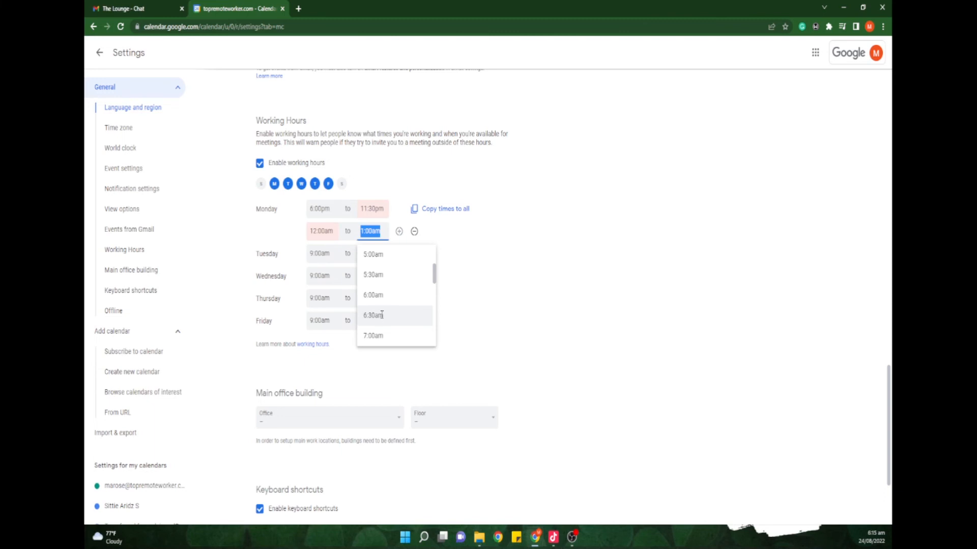
pyautogui.click(379, 336)
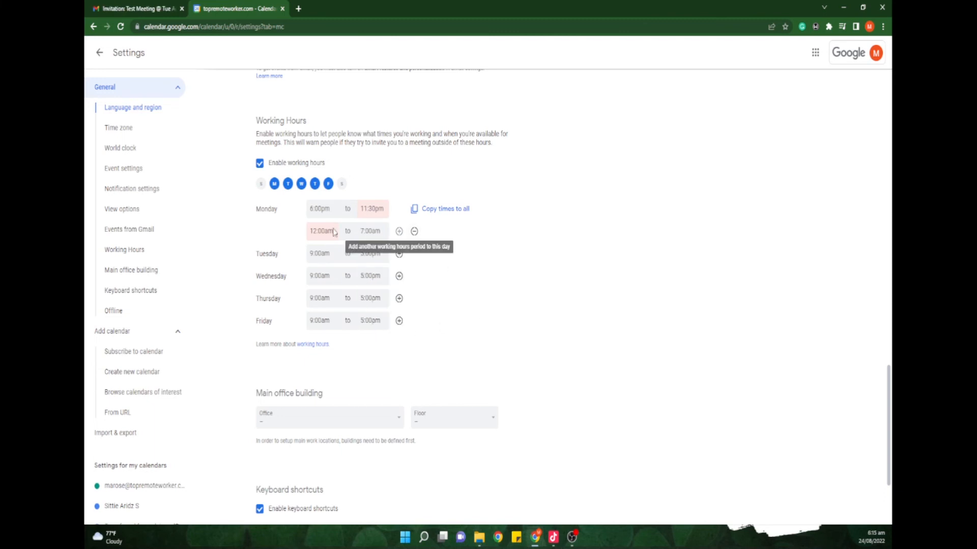
# - Change the end time of Monday's first working period to 11:00pm
pyautogui.click(372, 211)
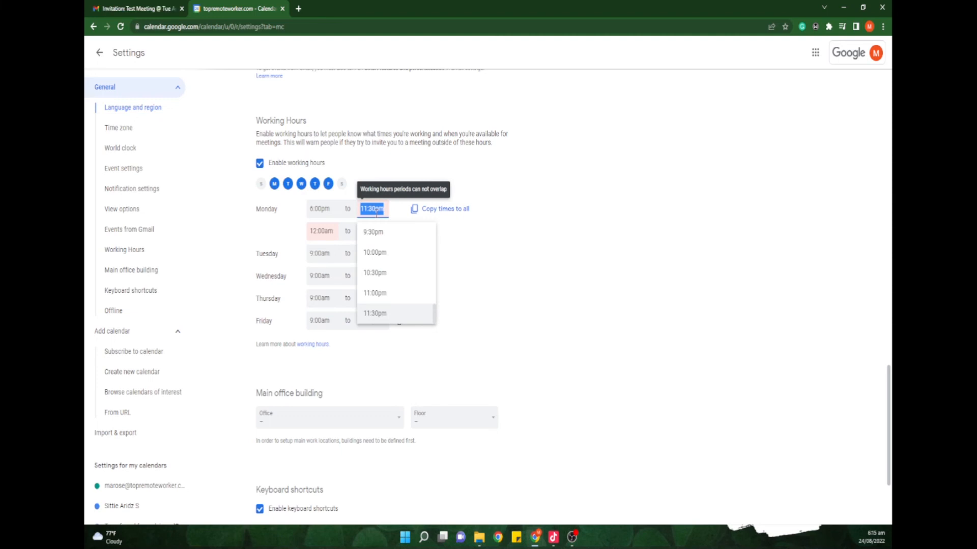
pyautogui.click(386, 316)
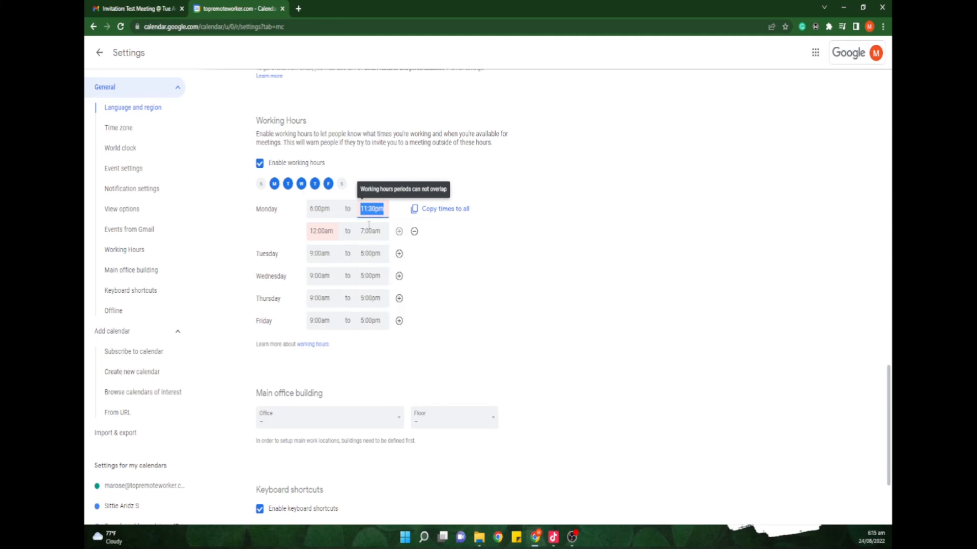
pyautogui.click(372, 209)
pyautogui.click(425, 288)
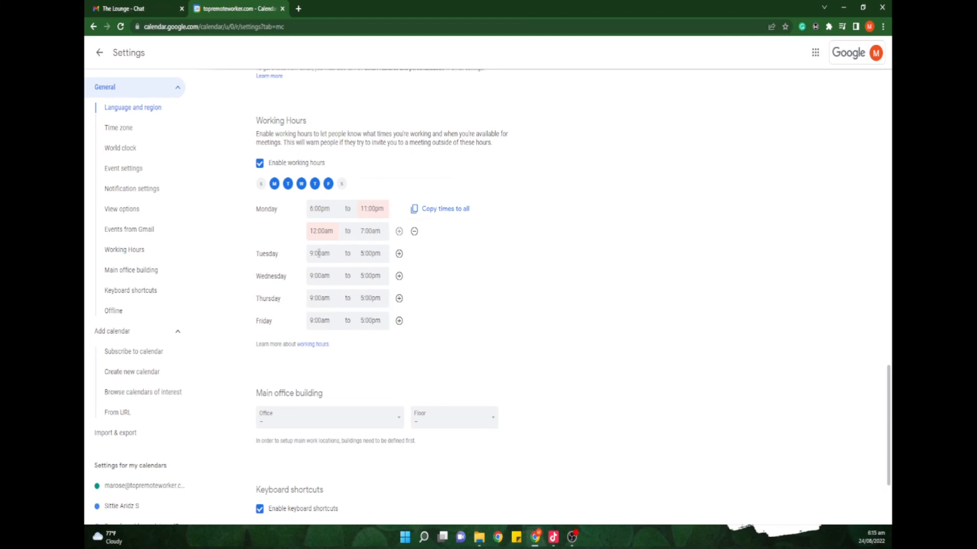
pyautogui.click(319, 253)
# - Set the end of Monday's first working period to 11:30pm and copy Monday's times to all days
pyautogui.click(371, 213)
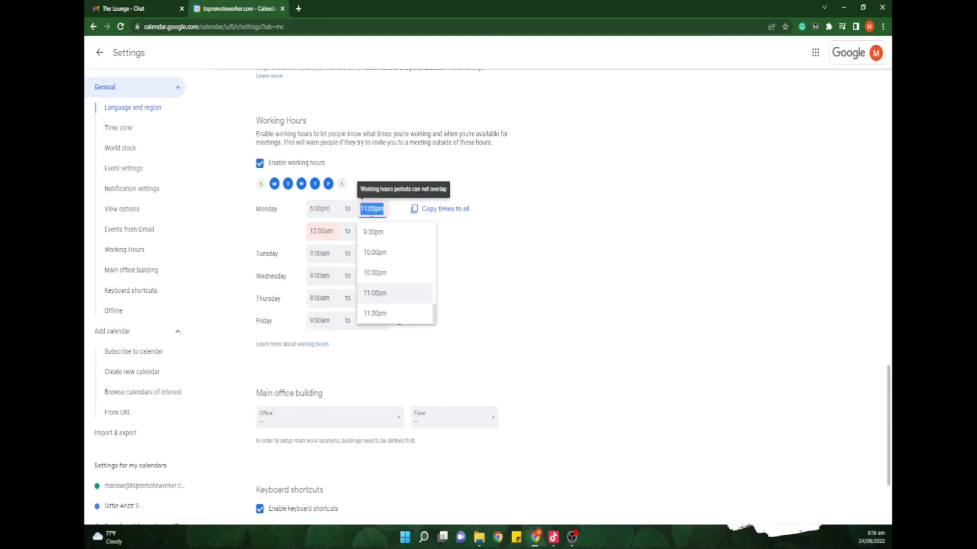
pyautogui.click(394, 318)
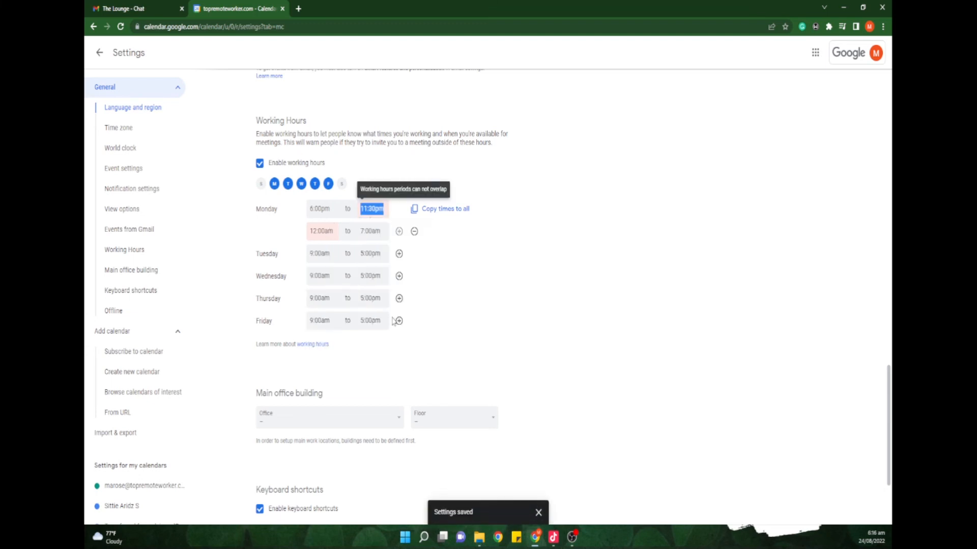
pyautogui.click(500, 279)
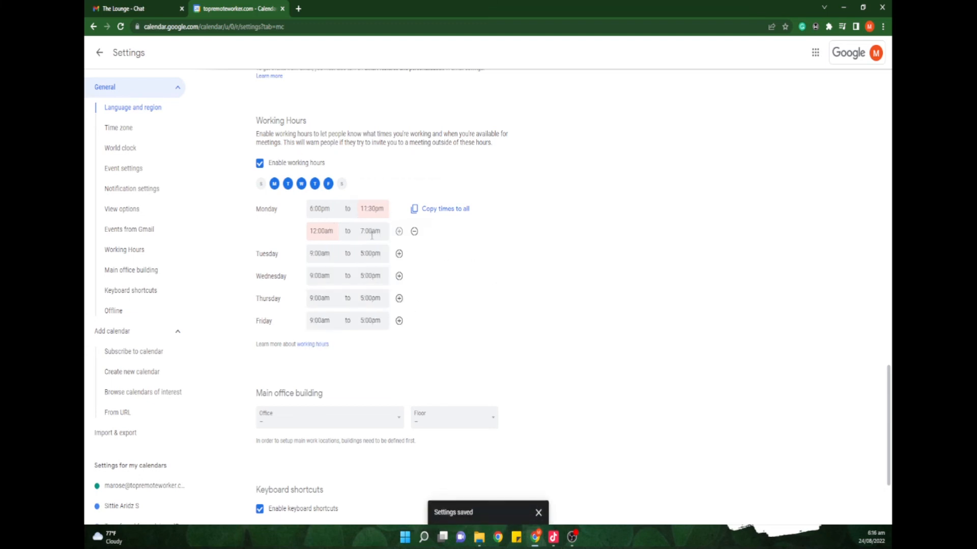
pyautogui.click(441, 216)
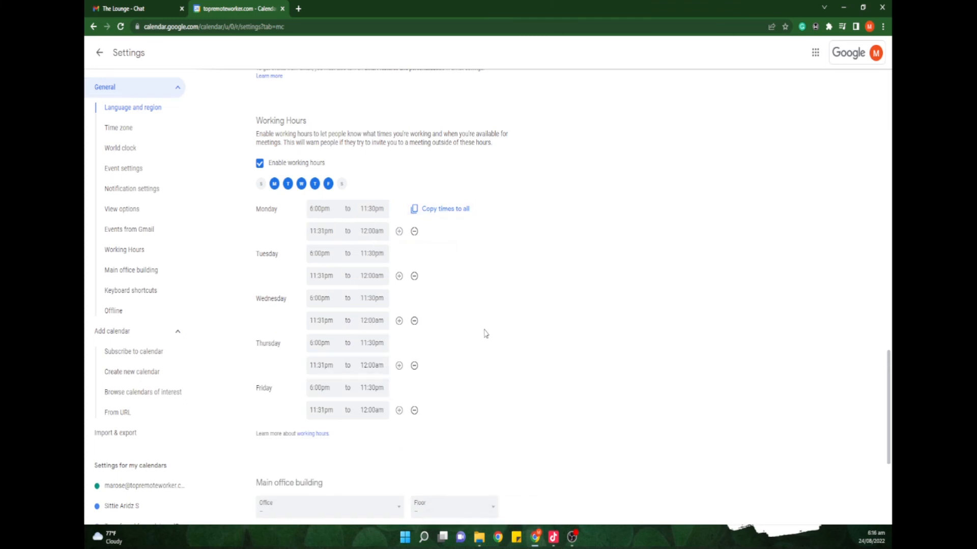
# - Try to end Monday's second working period at 7:00am and copy Monday's times to all days
pyautogui.click(378, 231)
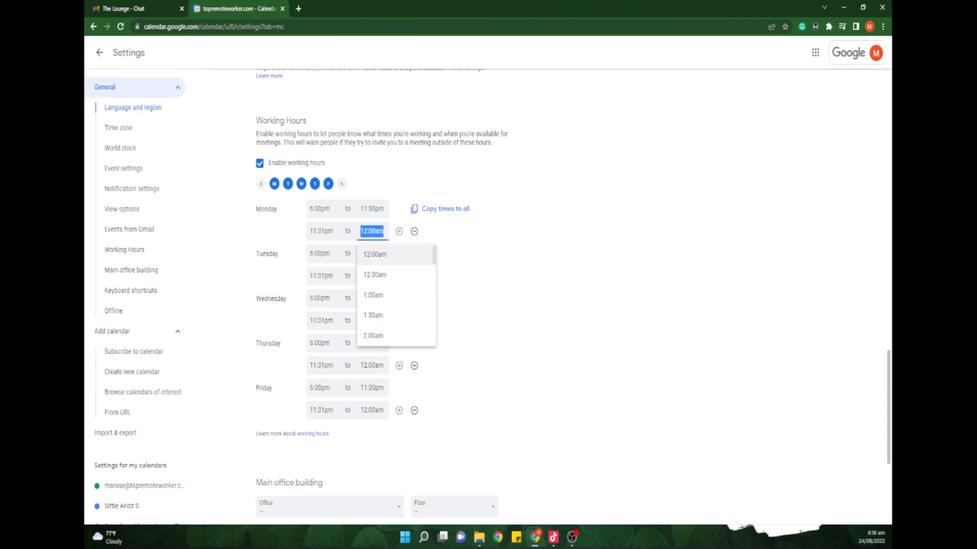
pyautogui.scroll(-7, 387, 310)
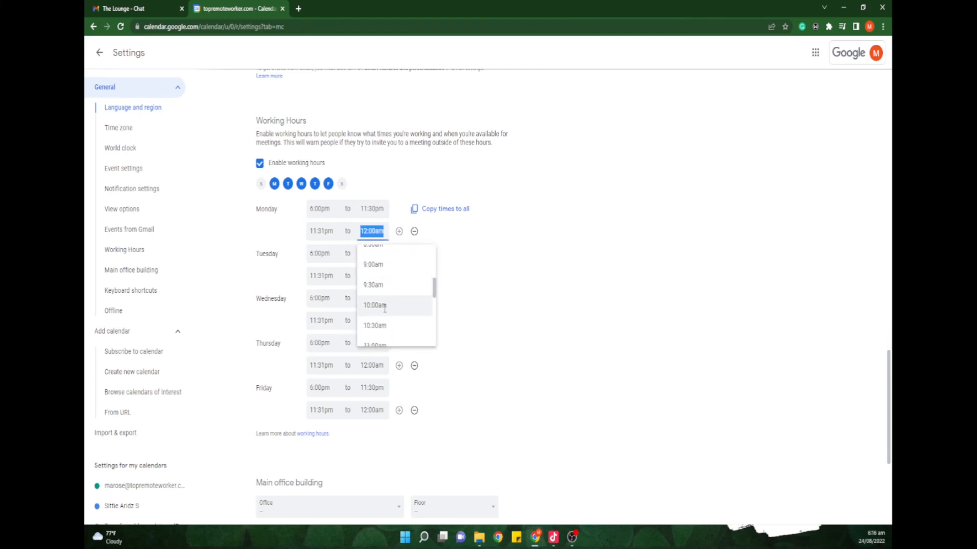
pyautogui.scroll(-3, 385, 309)
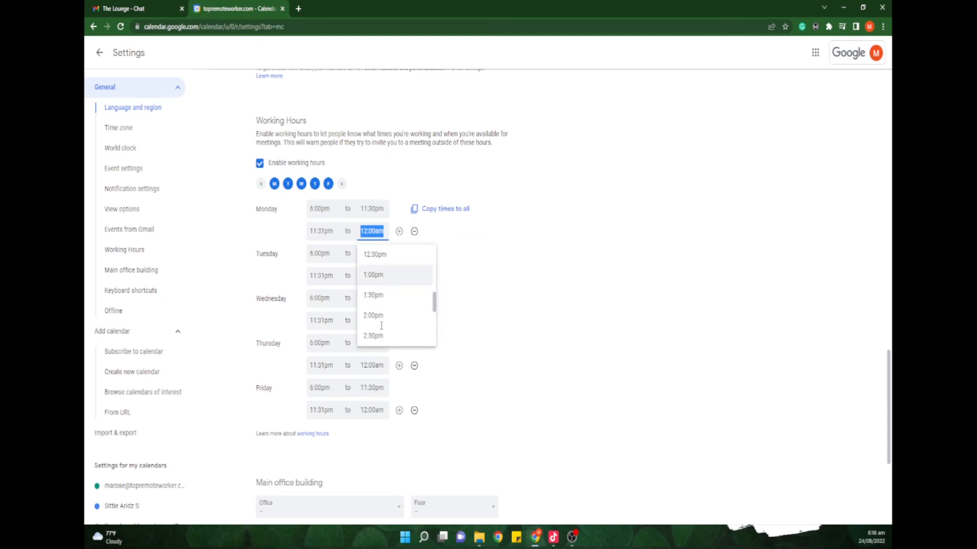
pyautogui.scroll(6, 381, 328)
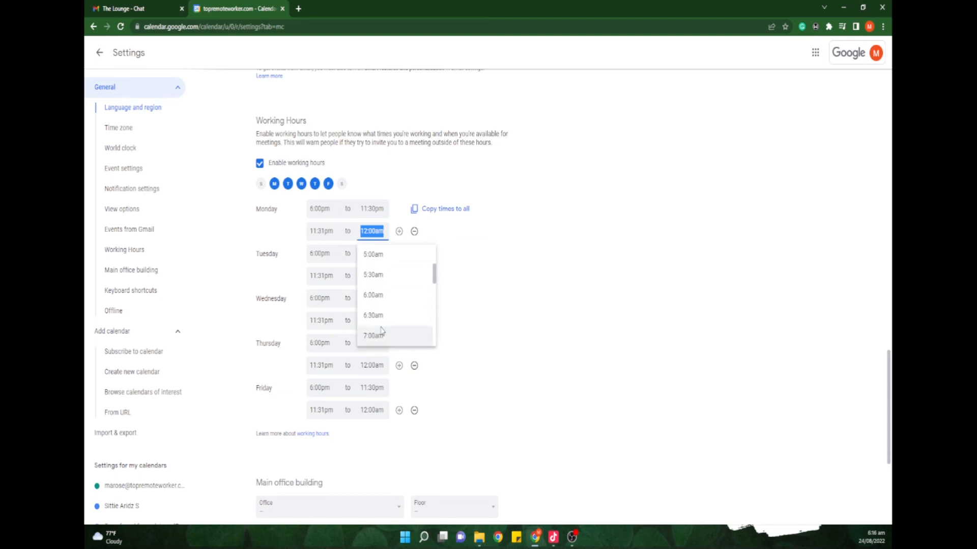
pyautogui.click(380, 333)
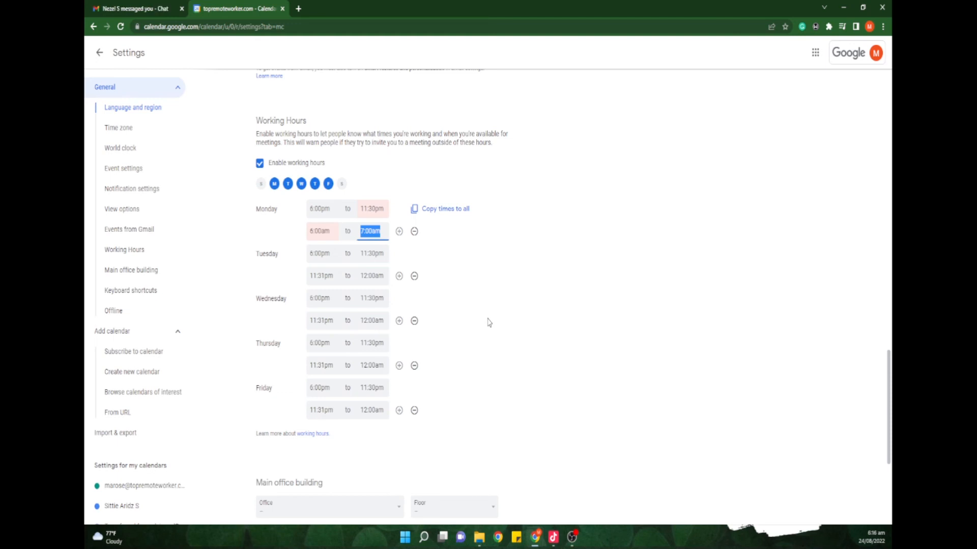
pyautogui.click(328, 234)
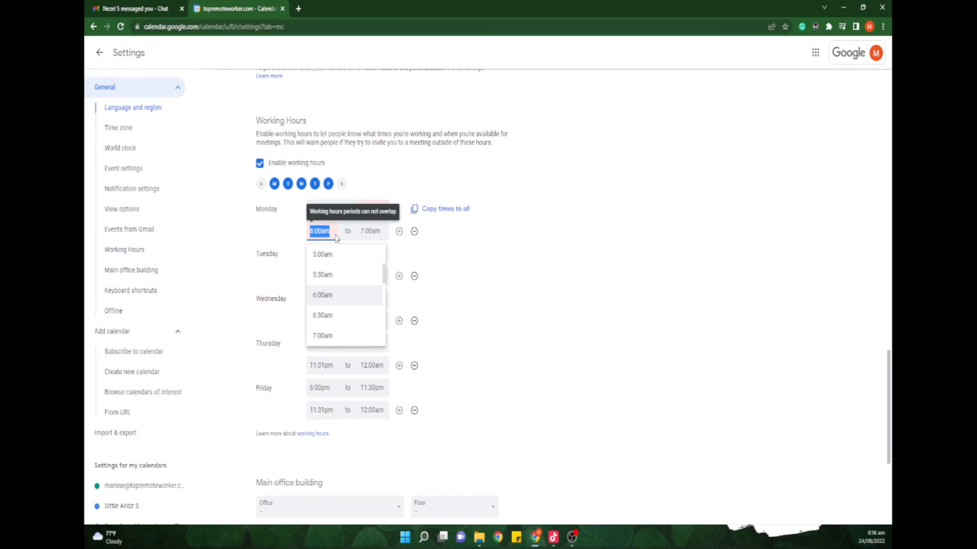
pyautogui.click(488, 279)
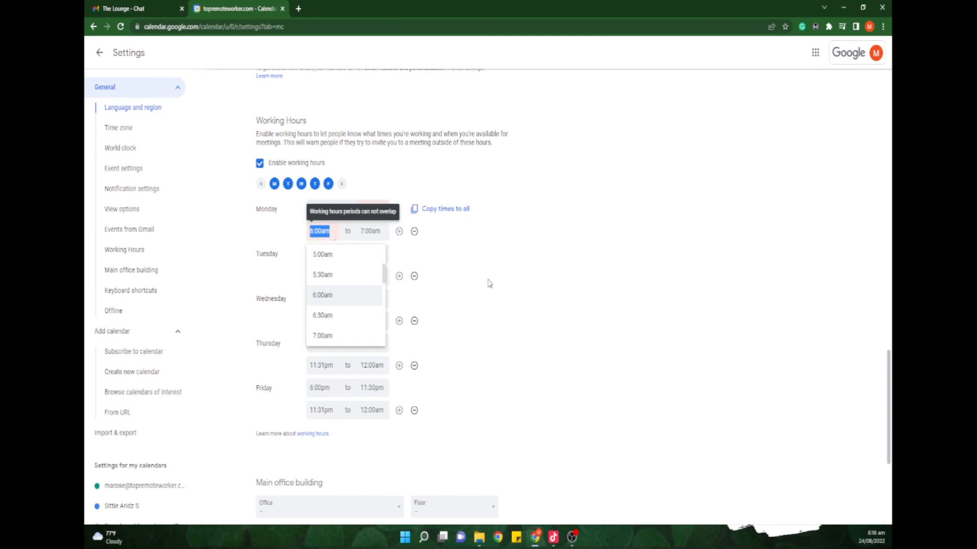
pyautogui.click(442, 208)
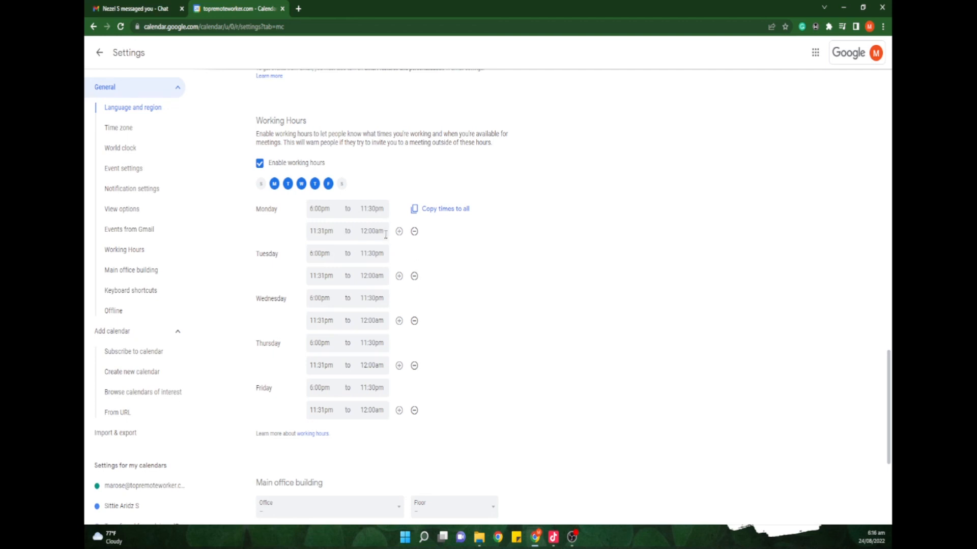
# - Remove and re-add Tuesday's second working period, and try to set it to 12:00am to 7:00am
pyautogui.click(415, 276)
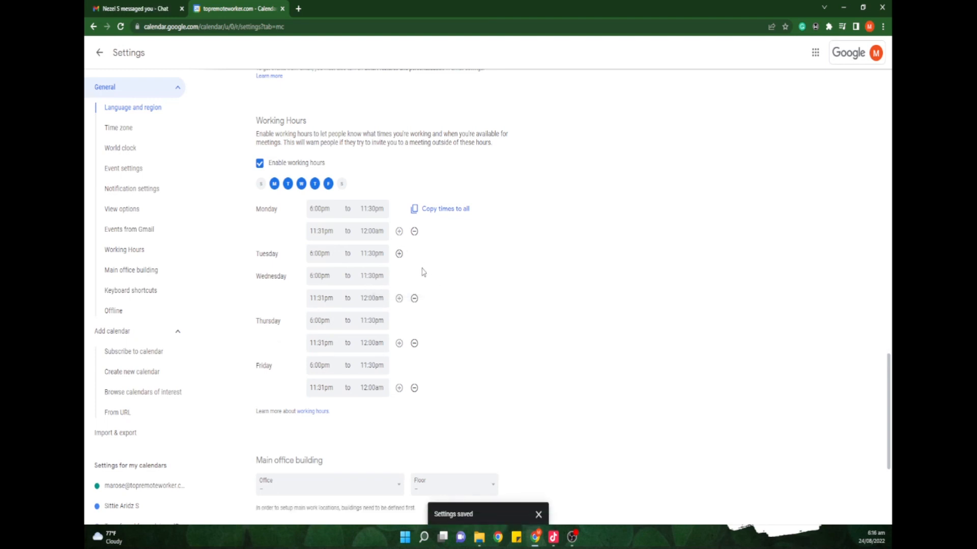
pyautogui.click(400, 253)
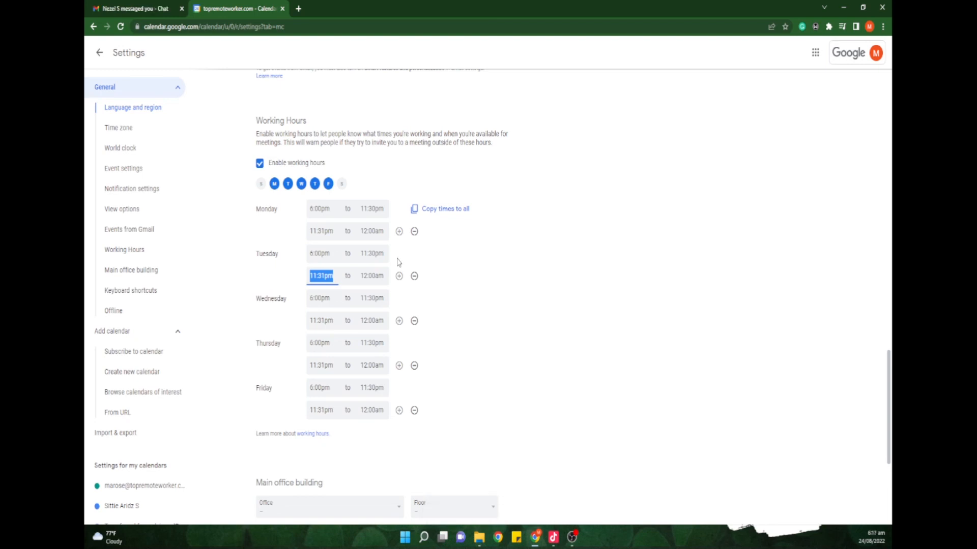
pyautogui.write('12')
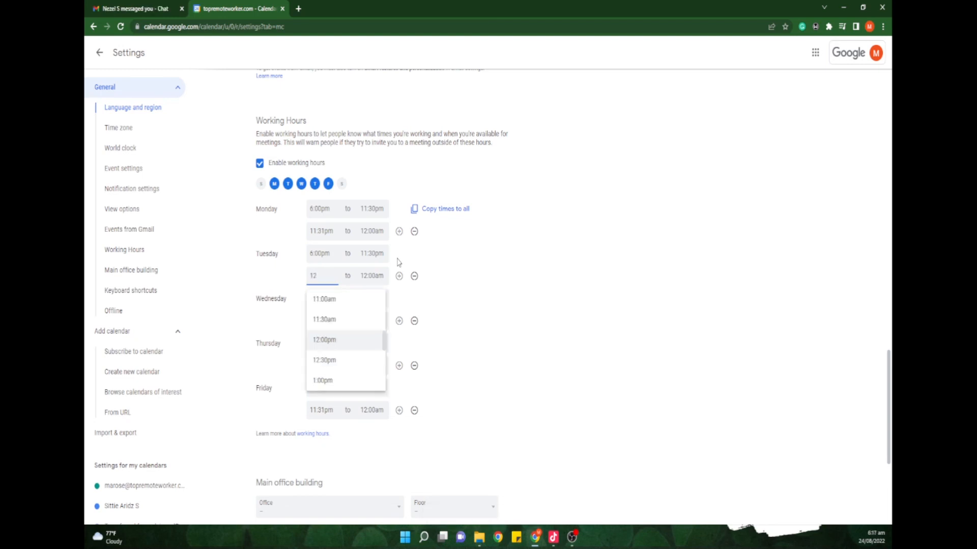
pyautogui.scroll(-5, 338, 350)
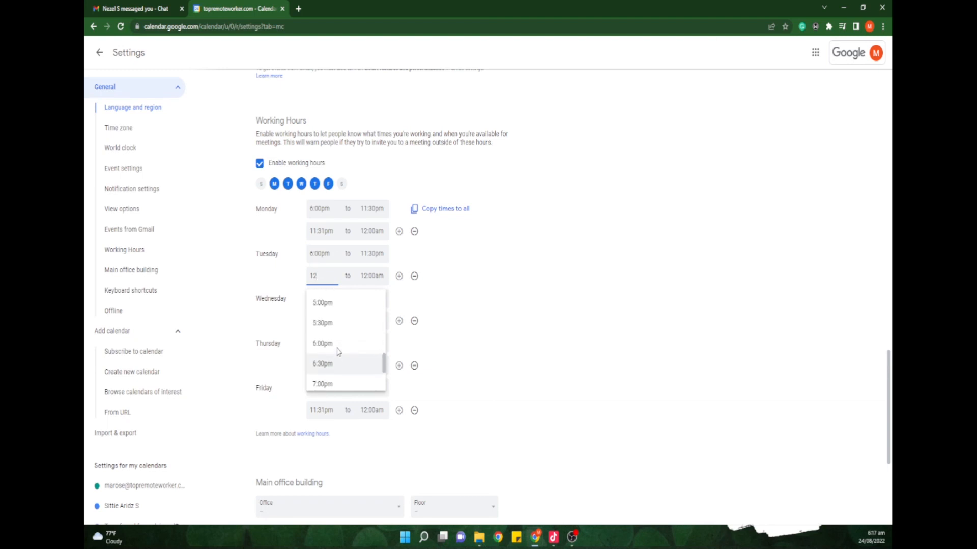
pyautogui.scroll(12, 338, 351)
pyautogui.click(348, 300)
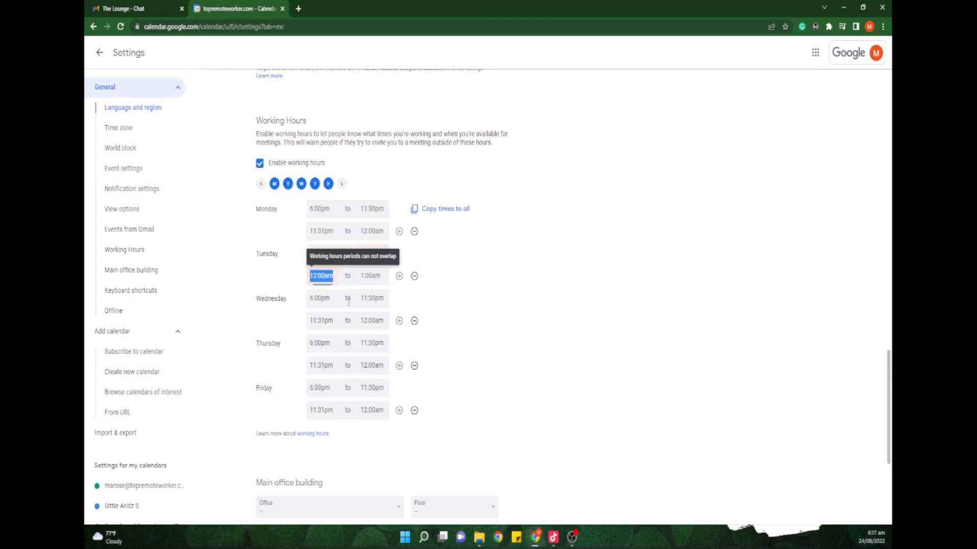
pyautogui.click(365, 277)
pyautogui.scroll(-4, 375, 351)
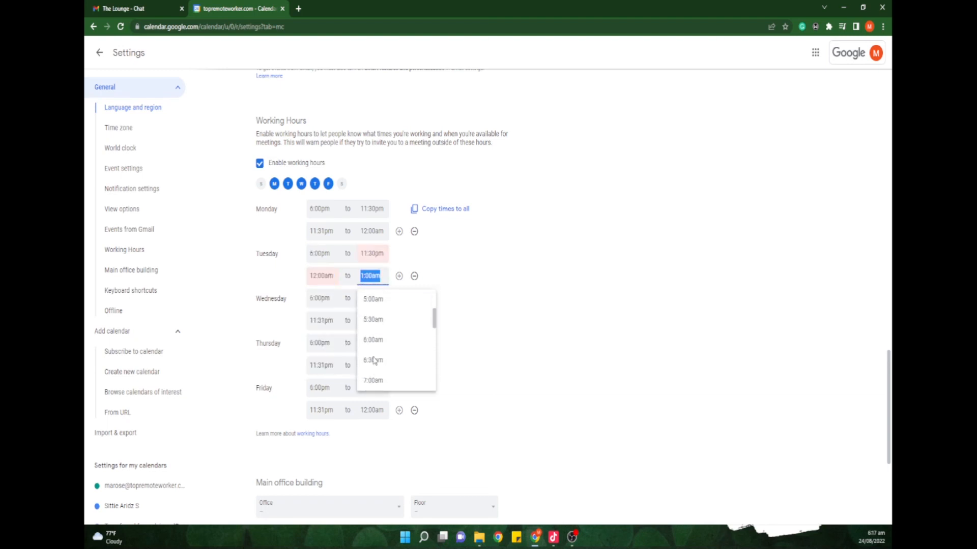
pyautogui.click(374, 380)
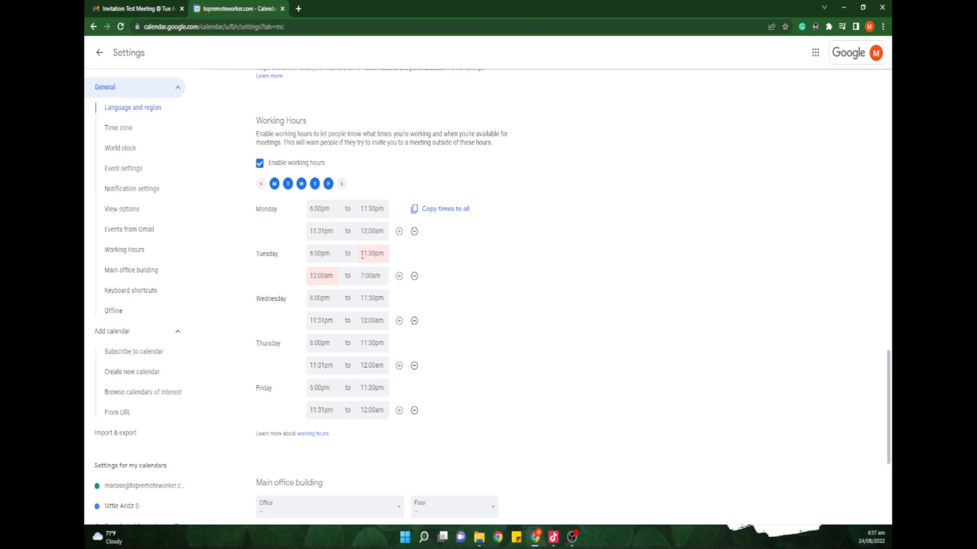
# - Set the start of Tuesday's second working period to 11:31pm
pyautogui.click(313, 275)
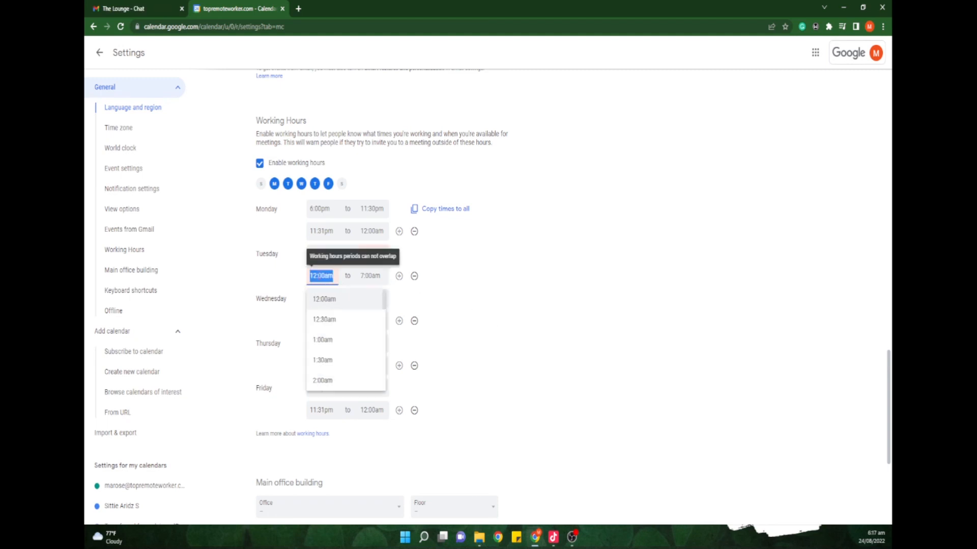
pyautogui.write('11:31')
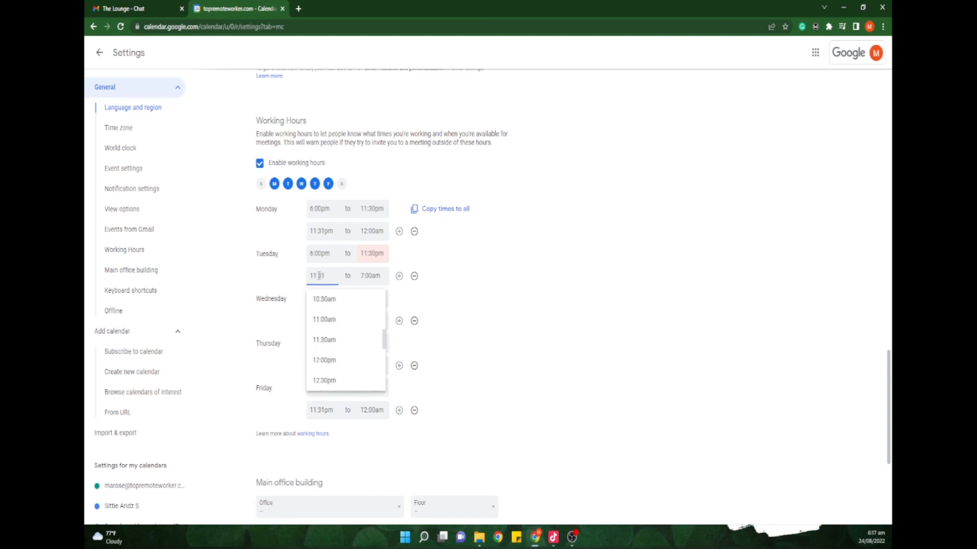
pyautogui.press('Tab')
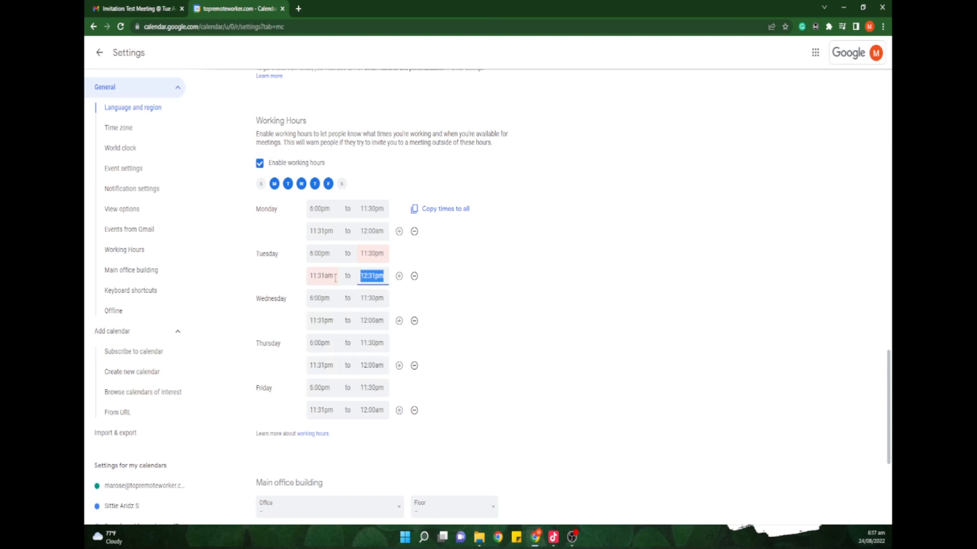
pyautogui.click(335, 278)
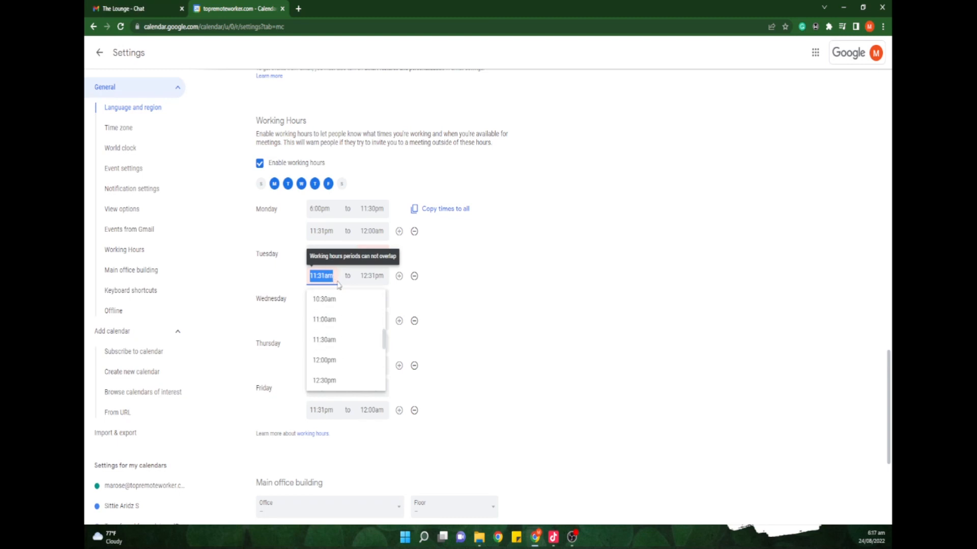
pyautogui.write('11')
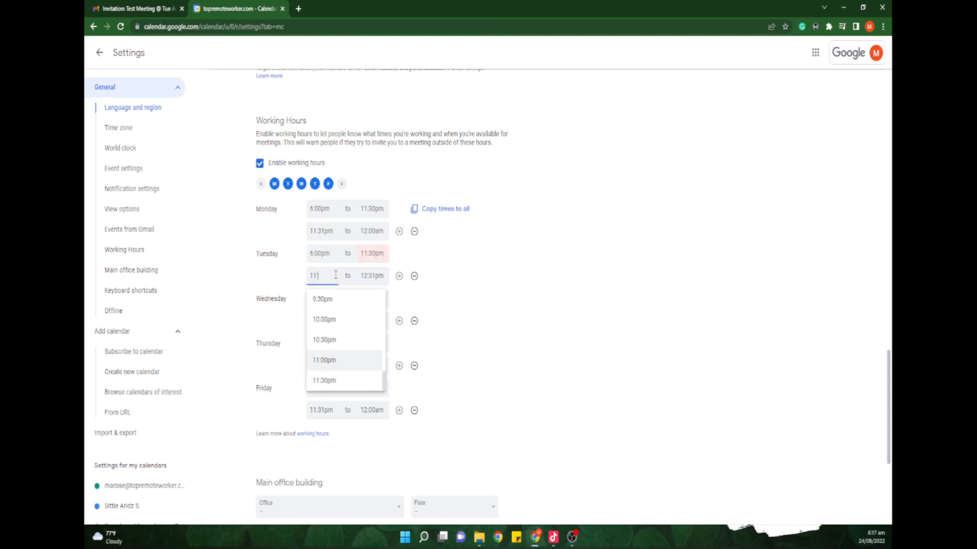
pyautogui.write(':31')
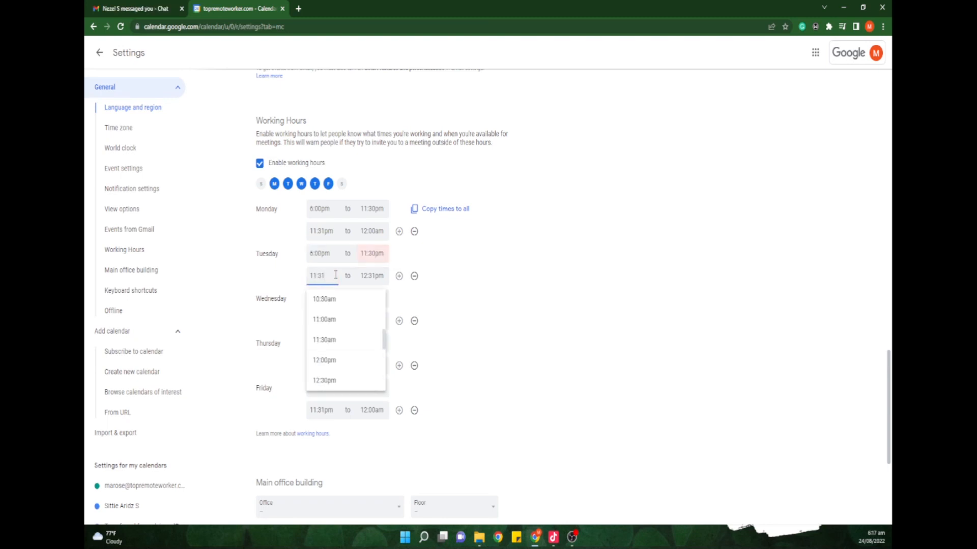
pyautogui.write('pm')
pyautogui.press('Tab')
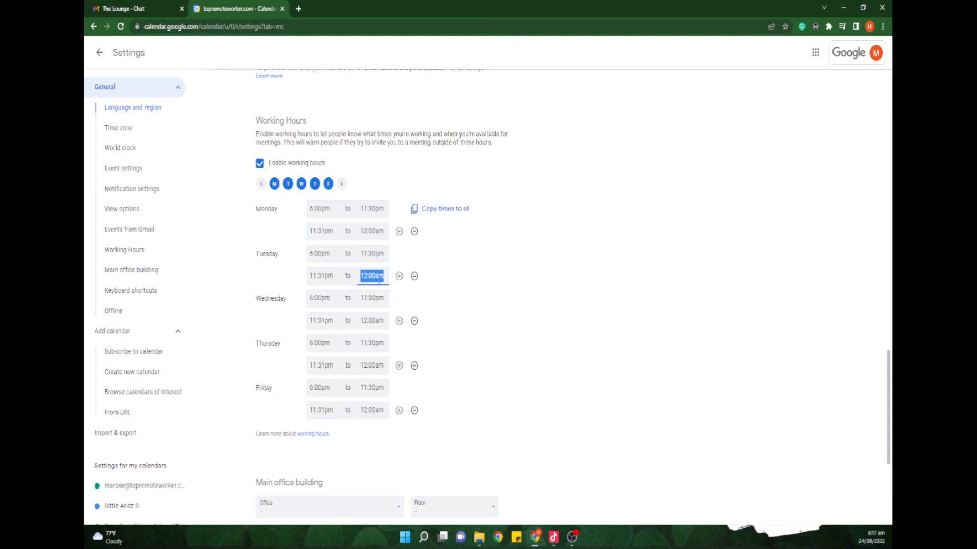
# - Change the end of Tuesday's first working period to 12:00am
pyautogui.click(368, 254)
pyautogui.write('12')
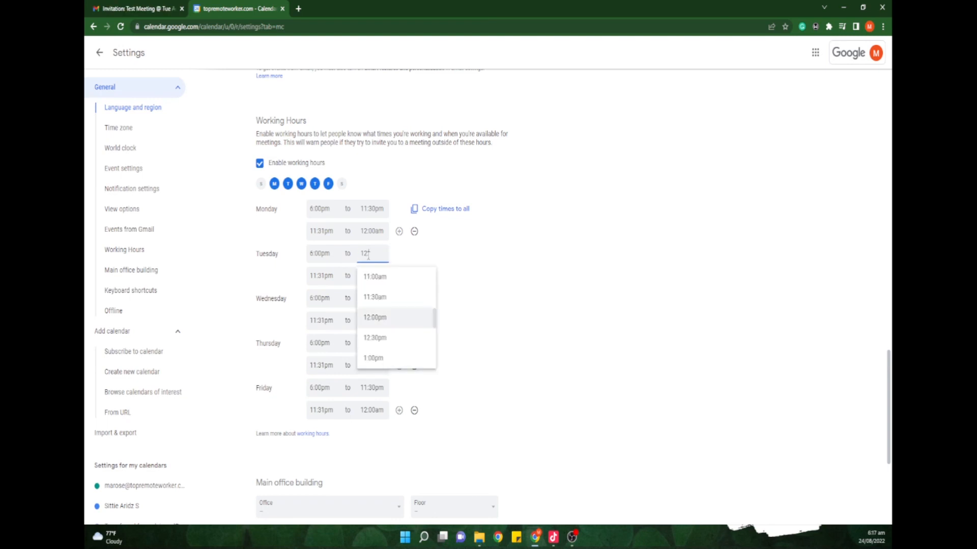
pyautogui.write(':00pm')
pyautogui.press('Tab')
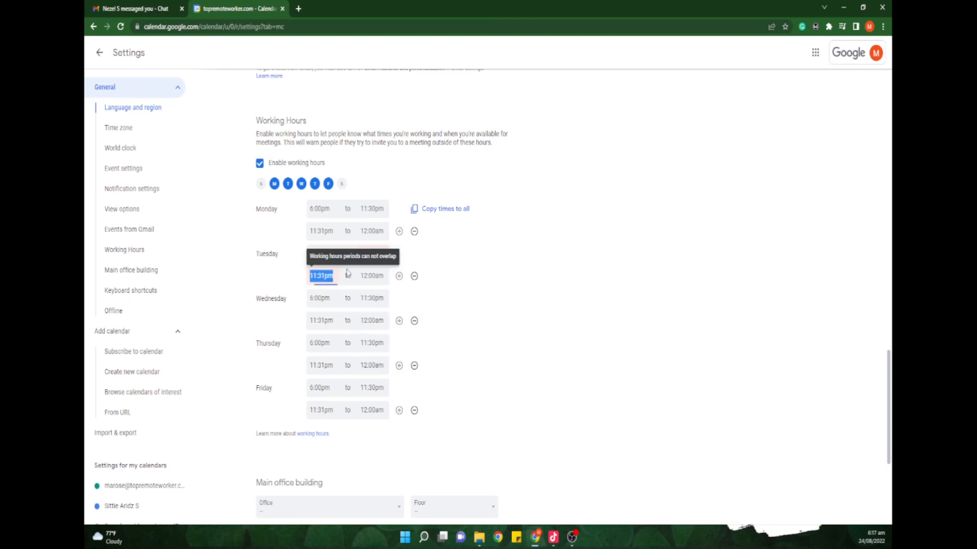
# - Try to set Tuesday's second working period to 12:01am to 7:00am
pyautogui.write('12:01am')
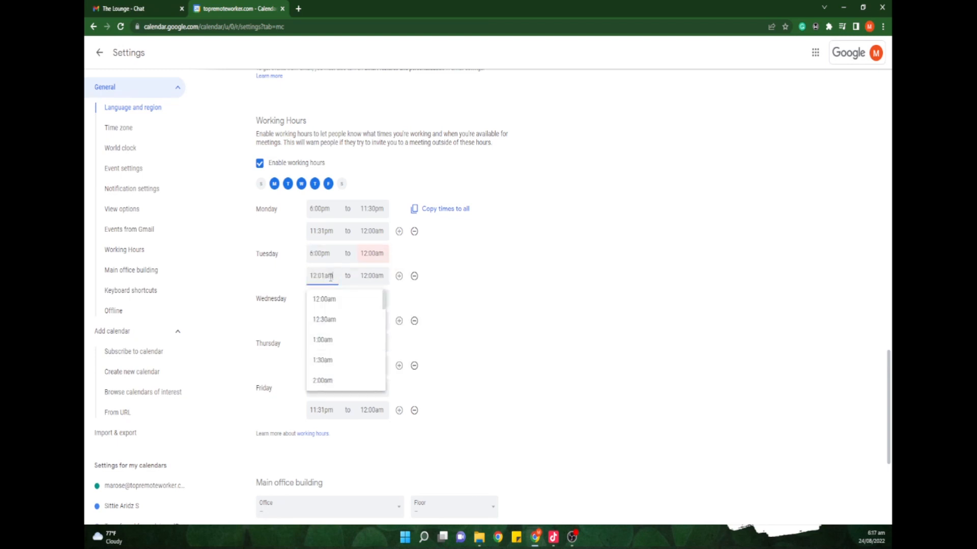
pyautogui.press('Tab')
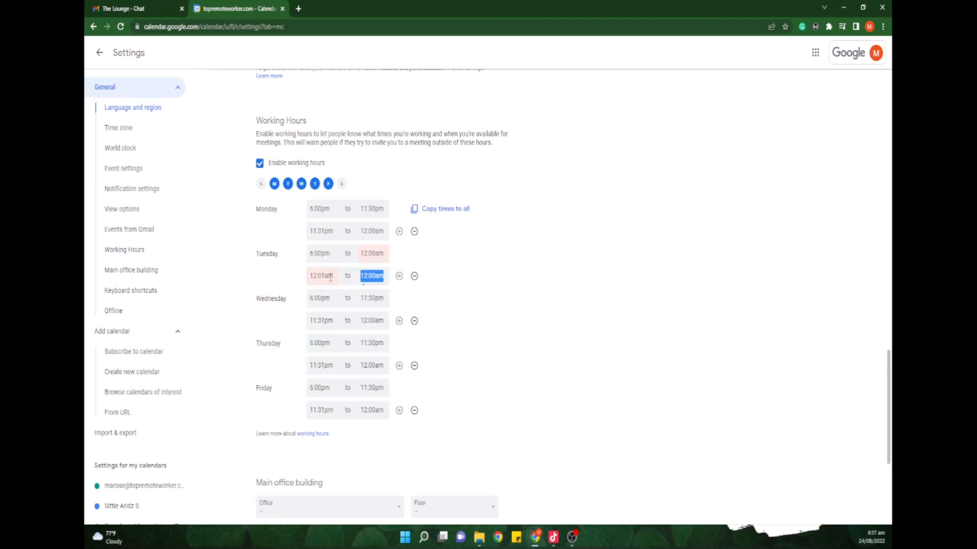
pyautogui.write('7:00')
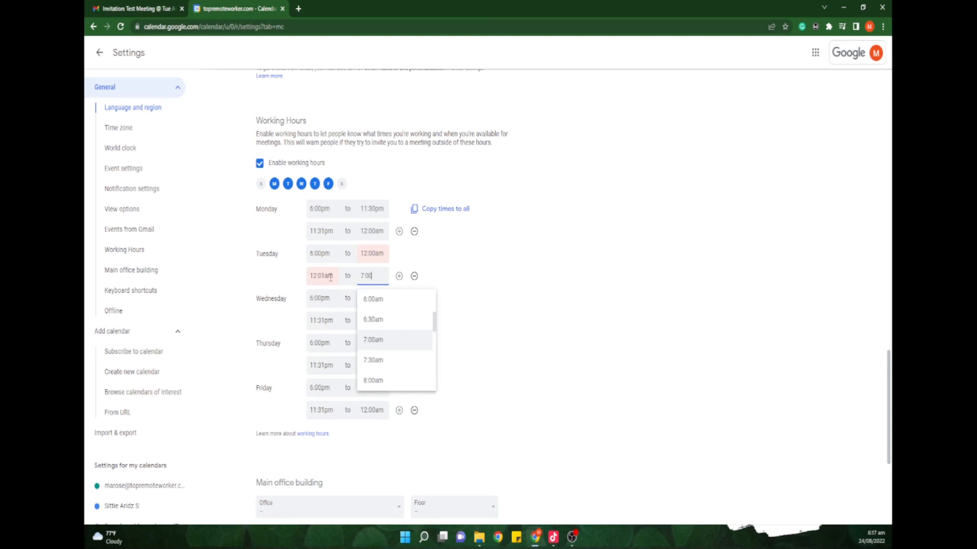
pyautogui.write(' am')
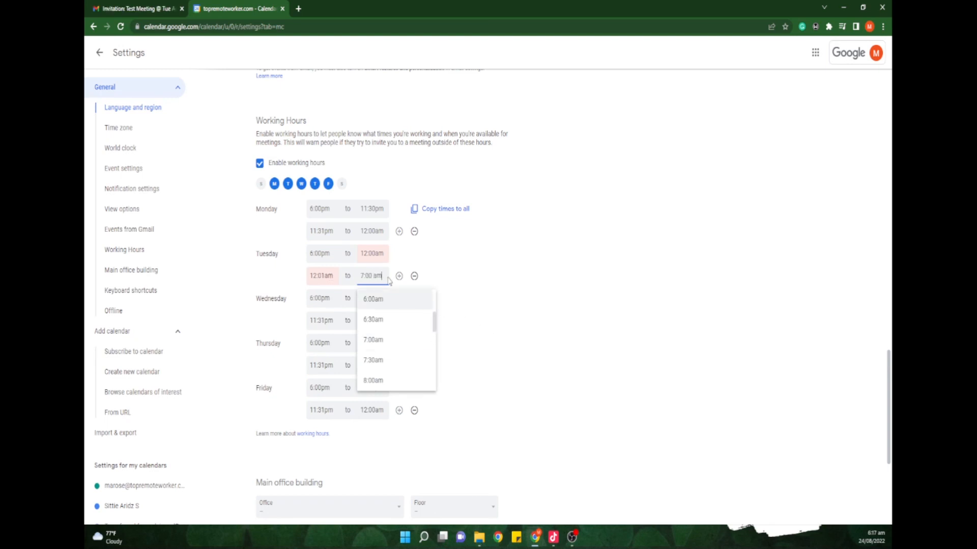
pyautogui.press('BackSpace')
pyautogui.press('BackSpace')
pyautogui.press('BackSpace')
pyautogui.write('am')
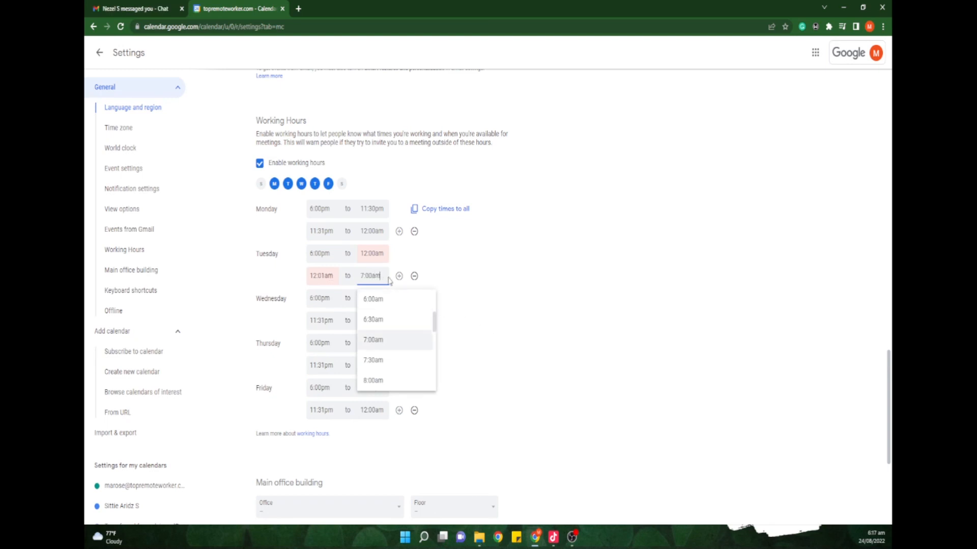
pyautogui.click(406, 340)
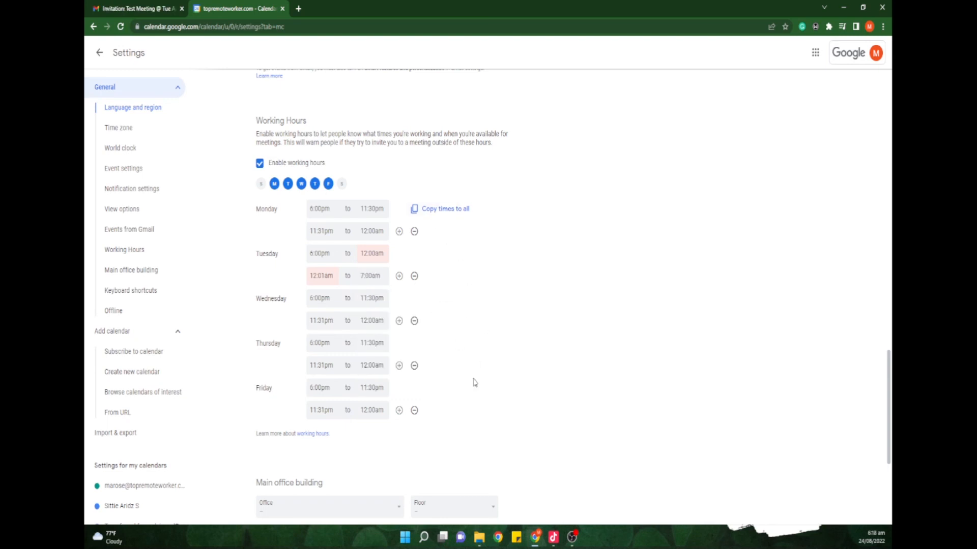
# - Review the main office building, keyboard shortcuts and offline settings, and return to the calendar
pyautogui.scroll(-5, 617, 429)
pyautogui.scroll(1, 506, 423)
pyautogui.scroll(-1, 508, 421)
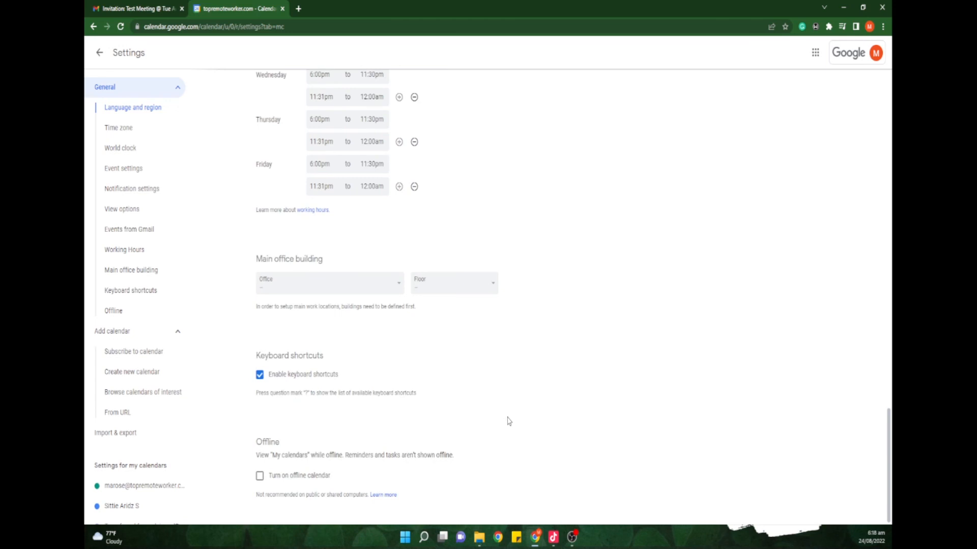
pyautogui.scroll(15, 512, 422)
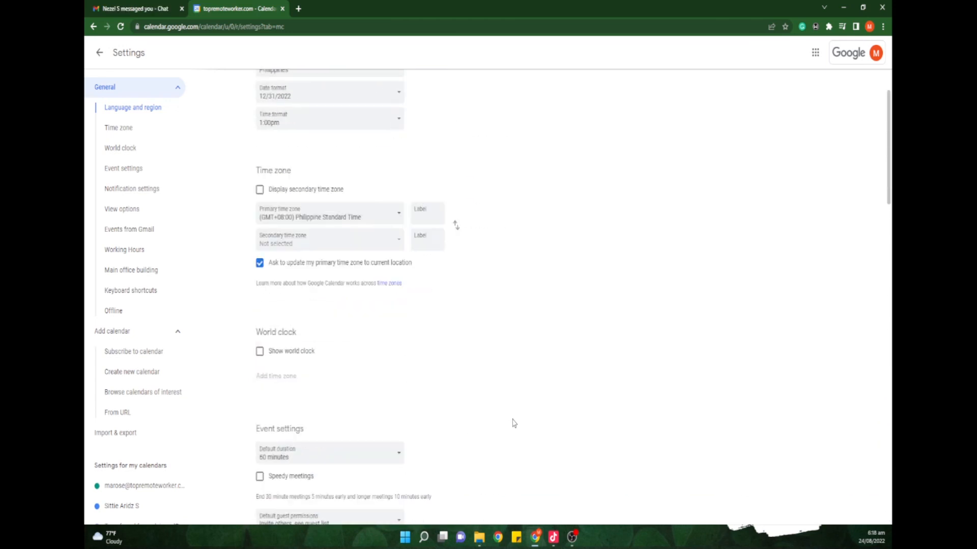
pyautogui.scroll(2, 513, 423)
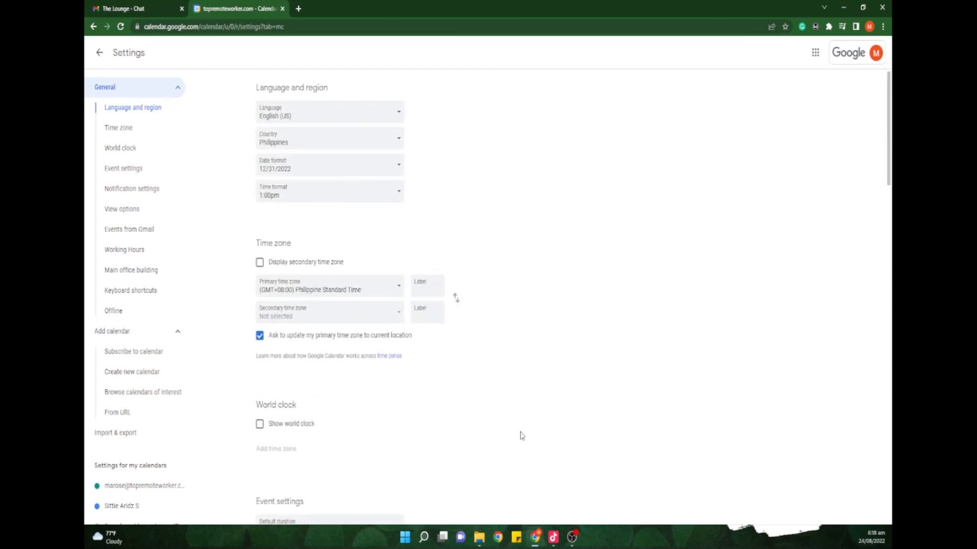
pyautogui.click(134, 275)
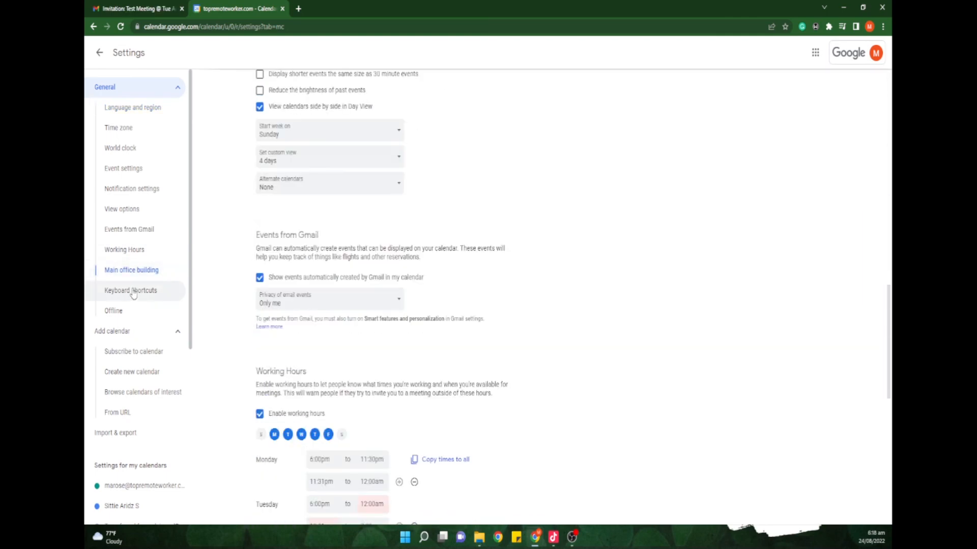
pyautogui.click(133, 292)
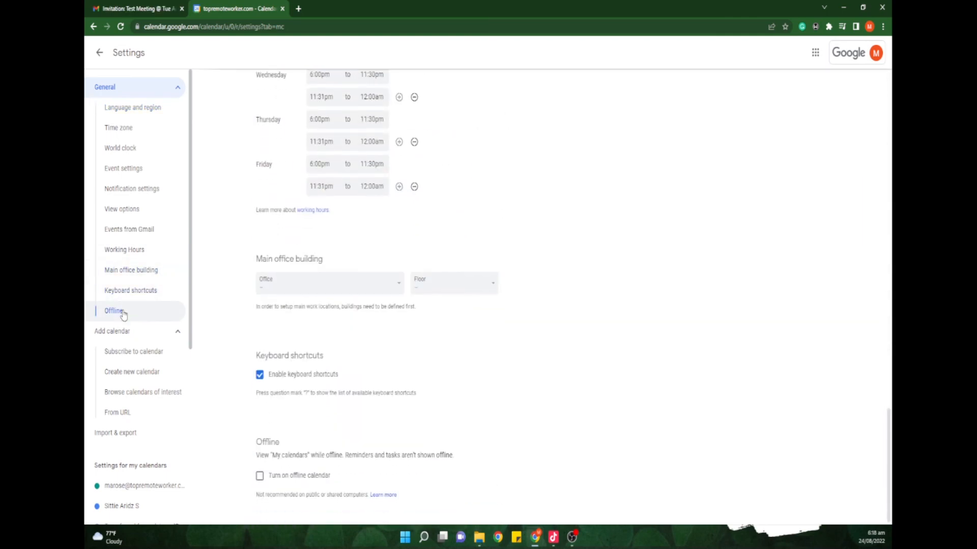
pyautogui.scroll(15, 636, 303)
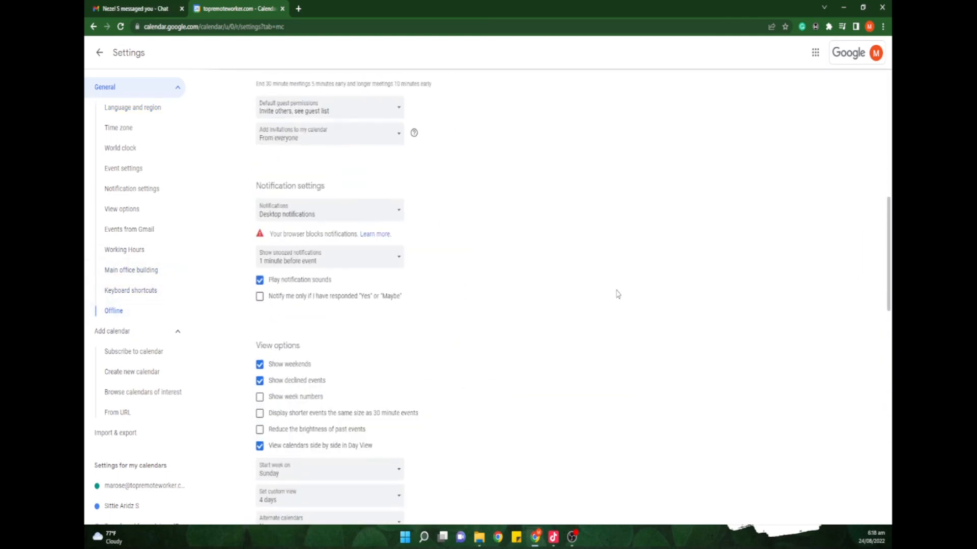
pyautogui.scroll(4, 610, 292)
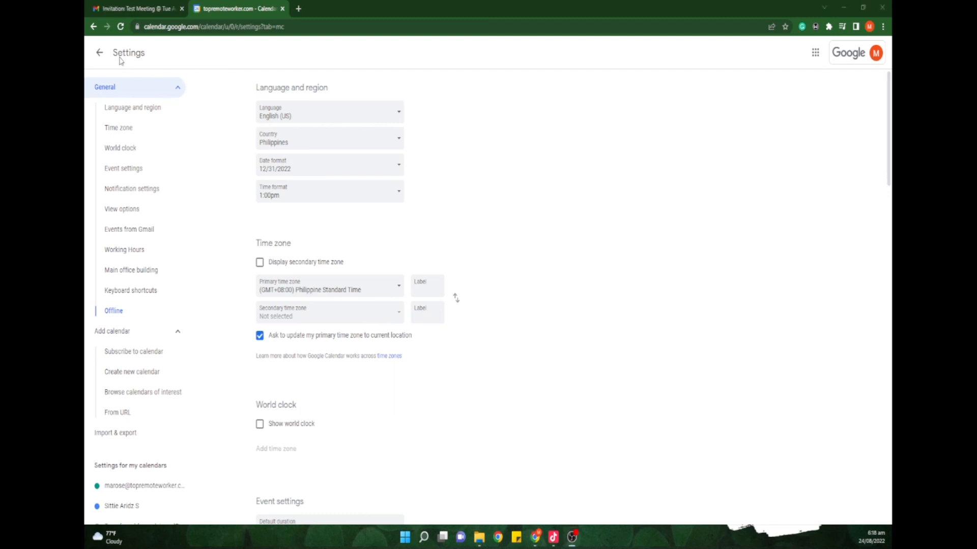
pyautogui.click(96, 57)
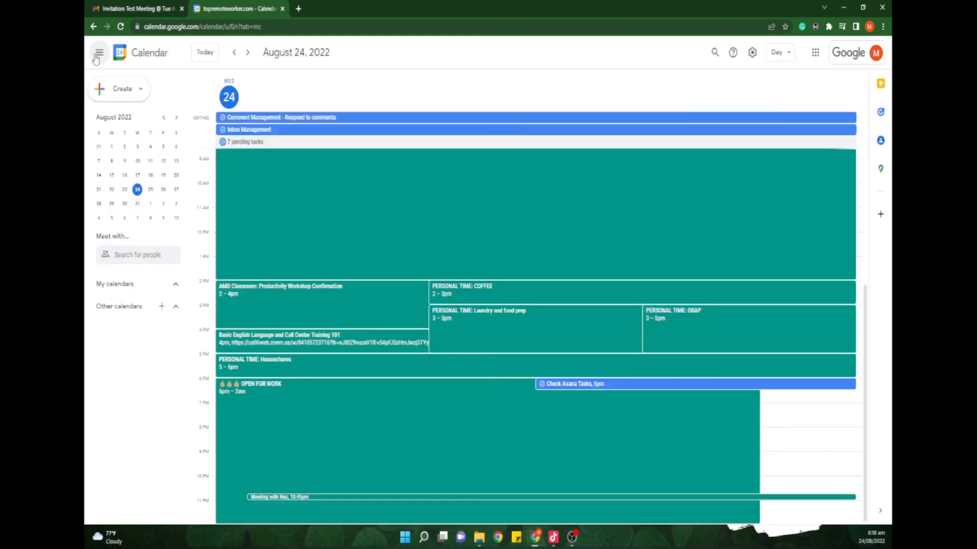